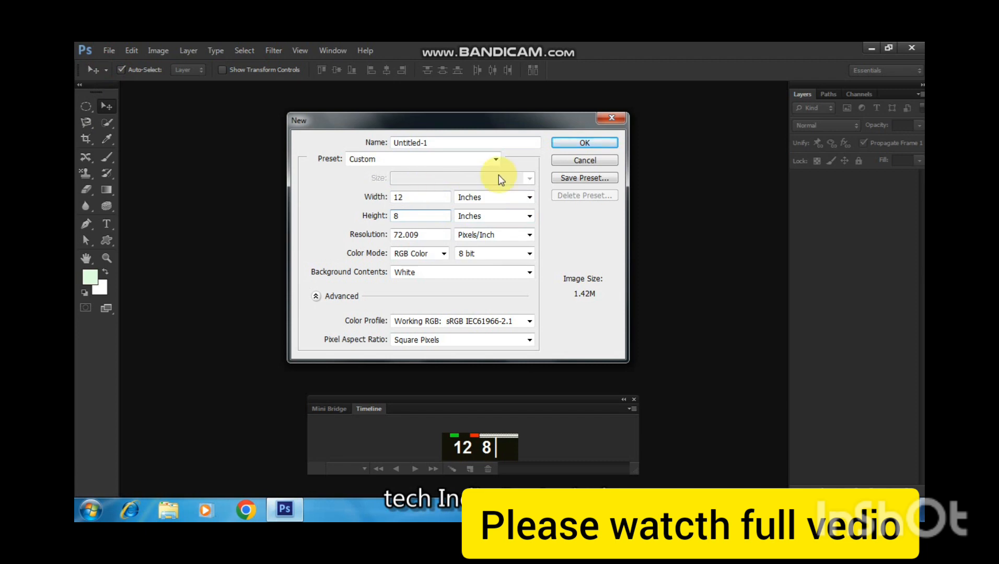
Create the new 12 × 8 inch document at 72.009 pixels/inch and zoom it to 100%.
left_click(584, 142)
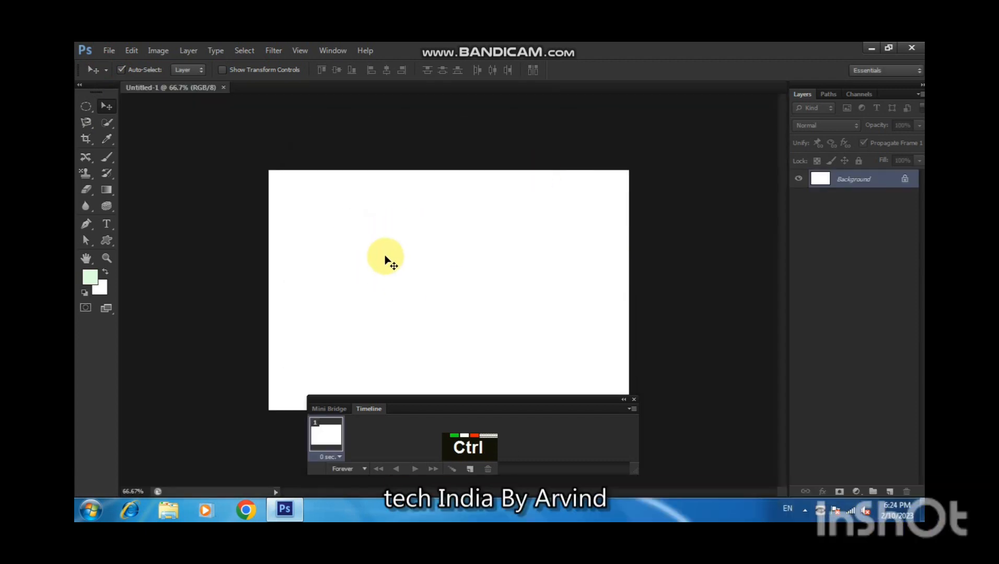
key("ctrl+equal")
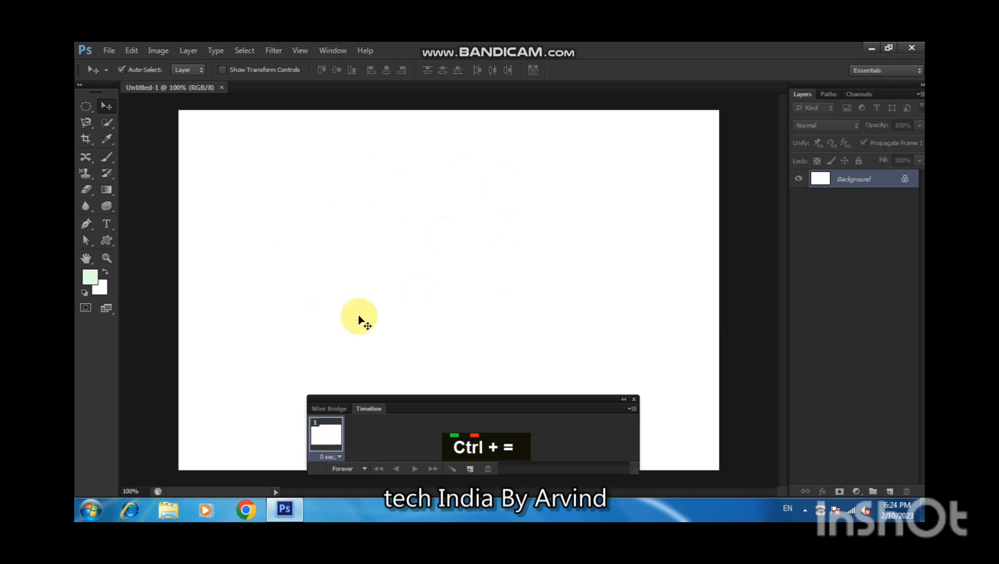
Draw an ellipse about 58 × 101 px near the canvas's top centre with the Ellipse tool, with rulers shown.
right_click(108, 241)
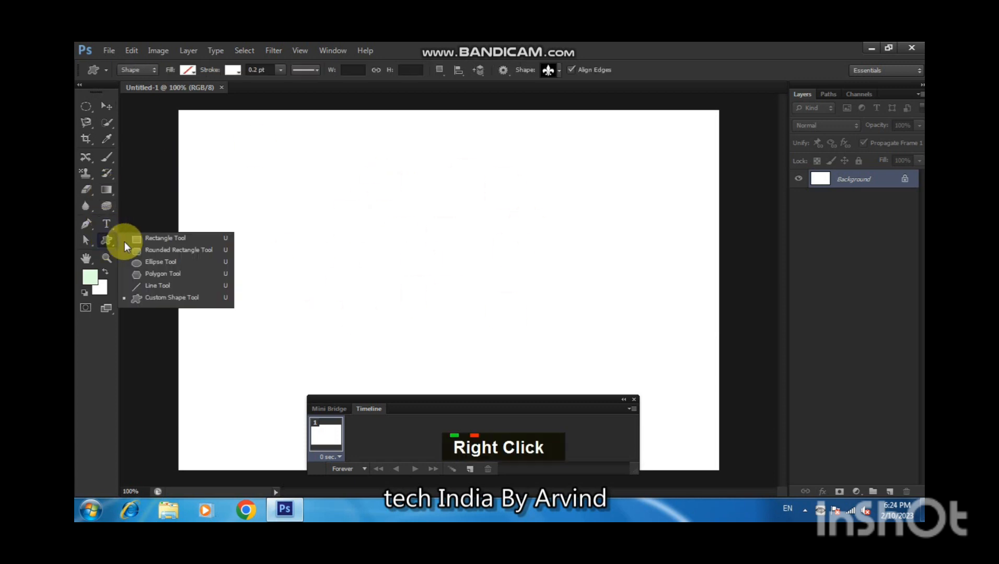
left_click(139, 253)
right_click(114, 244)
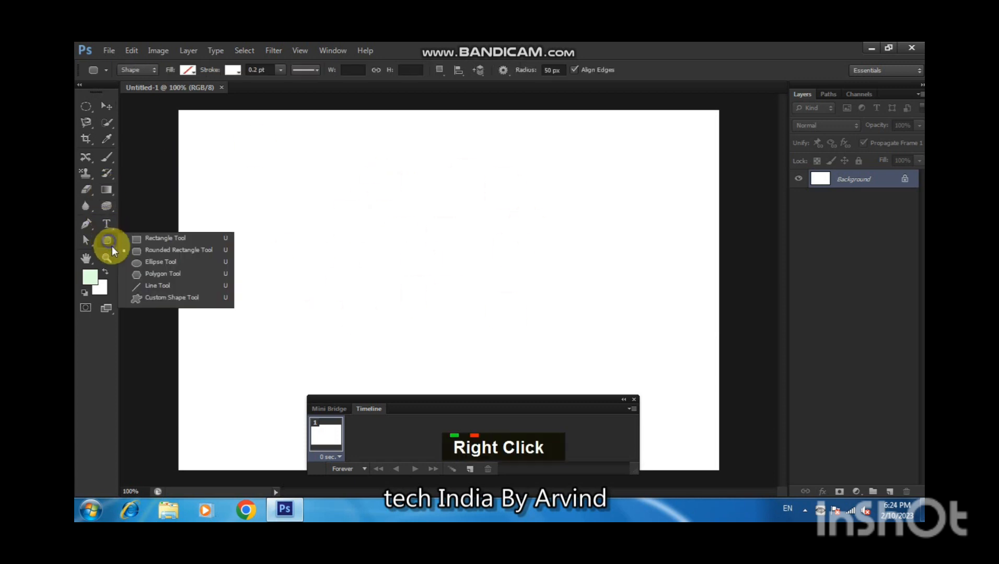
left_click(148, 265)
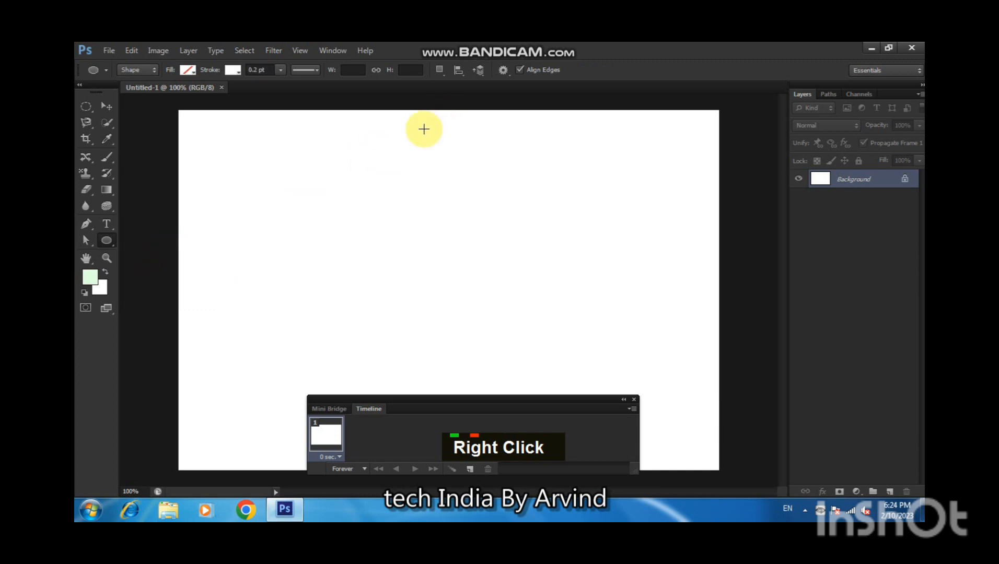
key("ctrl+r")
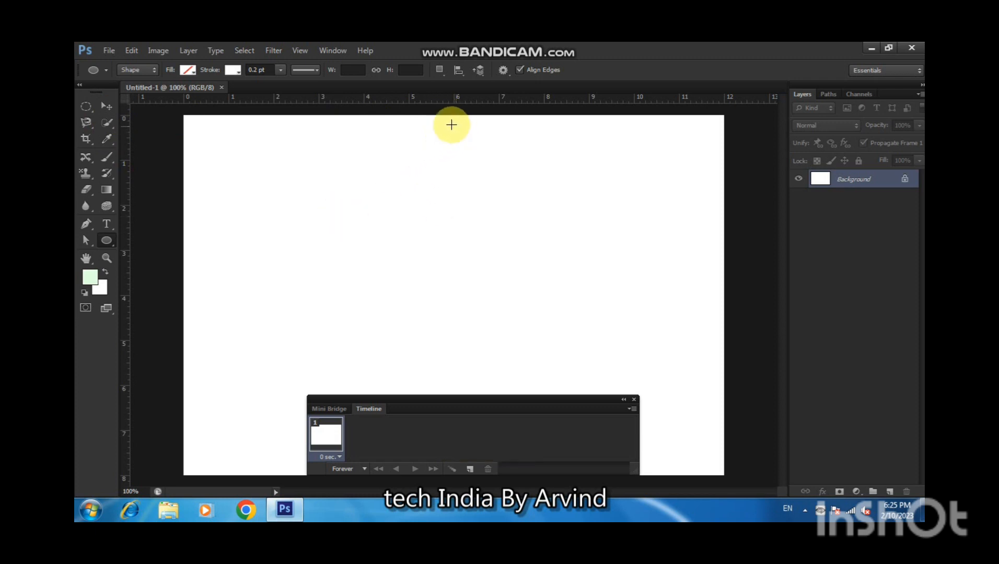
left_click_drag(446, 122, 481, 183)
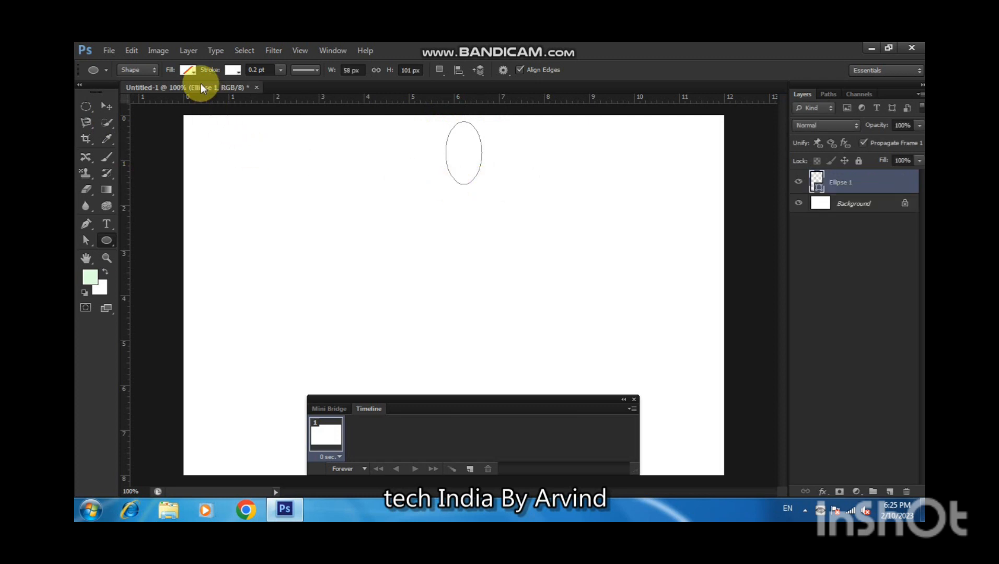
Fill the ellipse with red and nudge it slightly to the left.
left_click(196, 71)
left_click(130, 131)
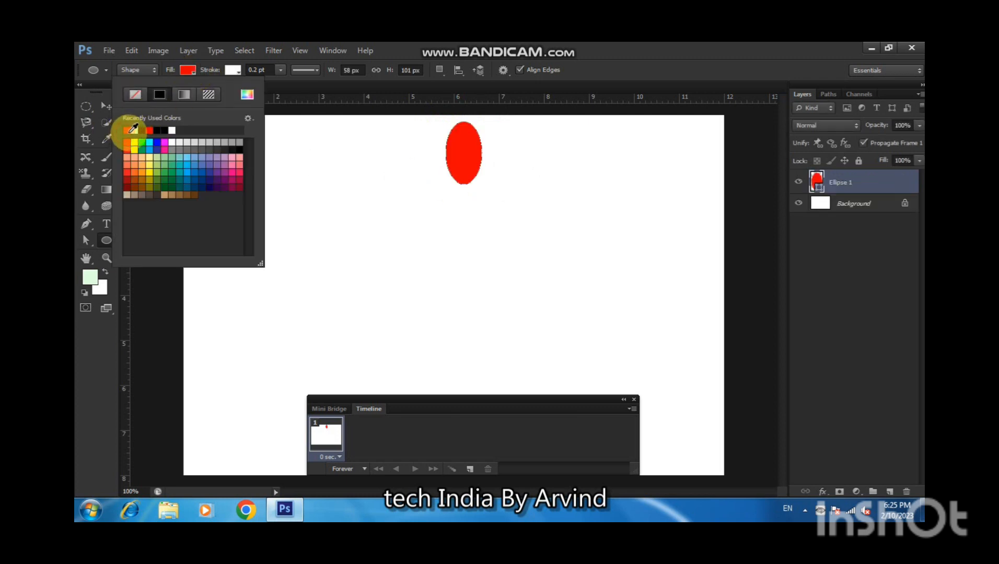
left_click(104, 106)
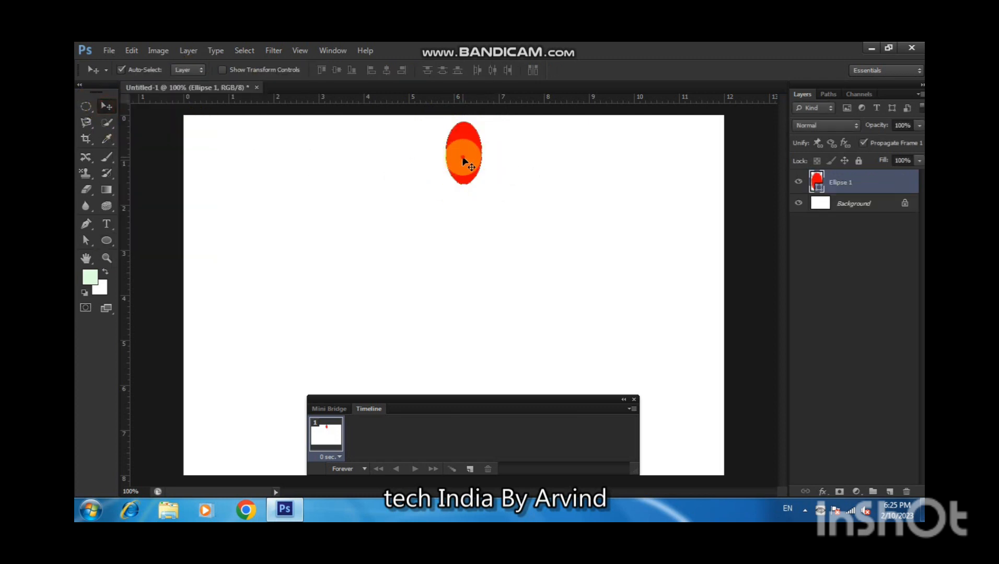
left_click_drag(462, 156, 455, 153)
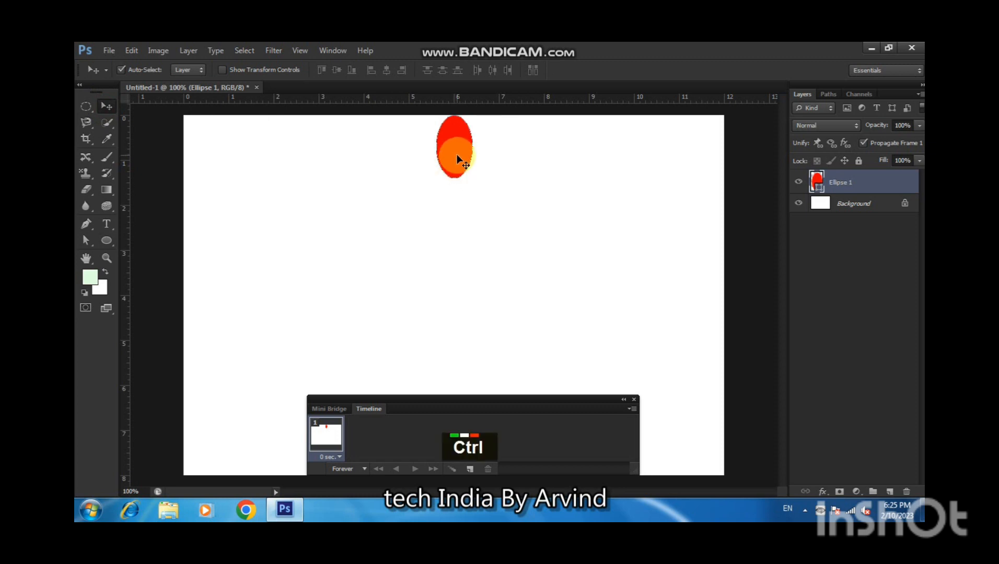
Duplicate the ellipse layer and scale the copy to about 50% width and 71% height toward its left edge.
key("ctrl+j")
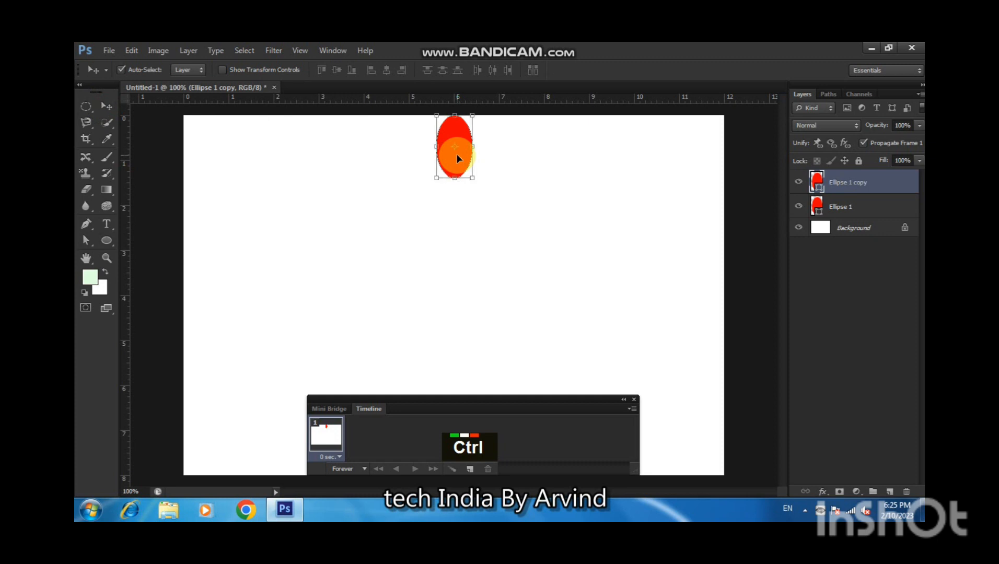
key("ctrl+t")
left_click_drag(471, 118, 456, 134)
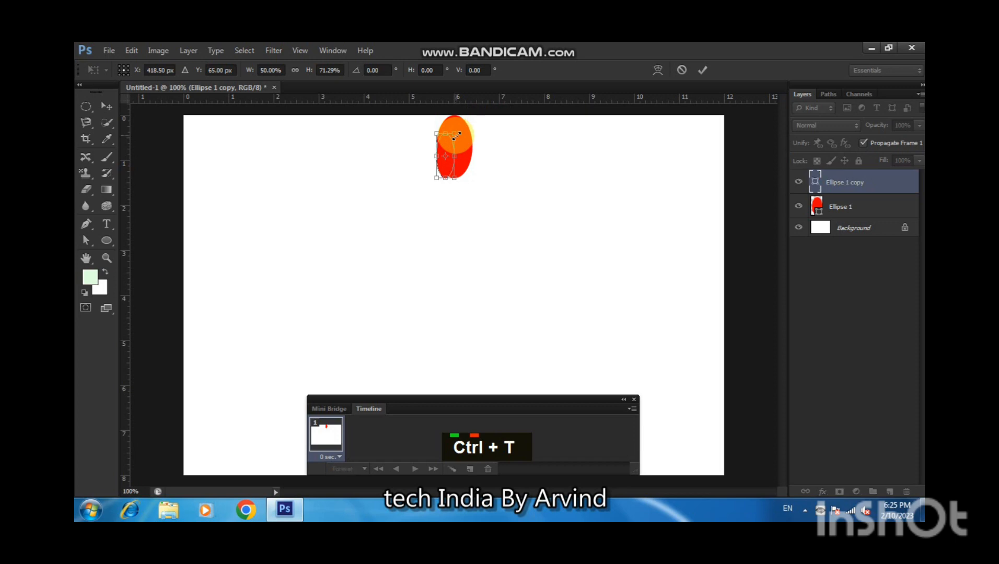
key("Return")
Fill the smaller ellipse copy with blue.
left_click(107, 241)
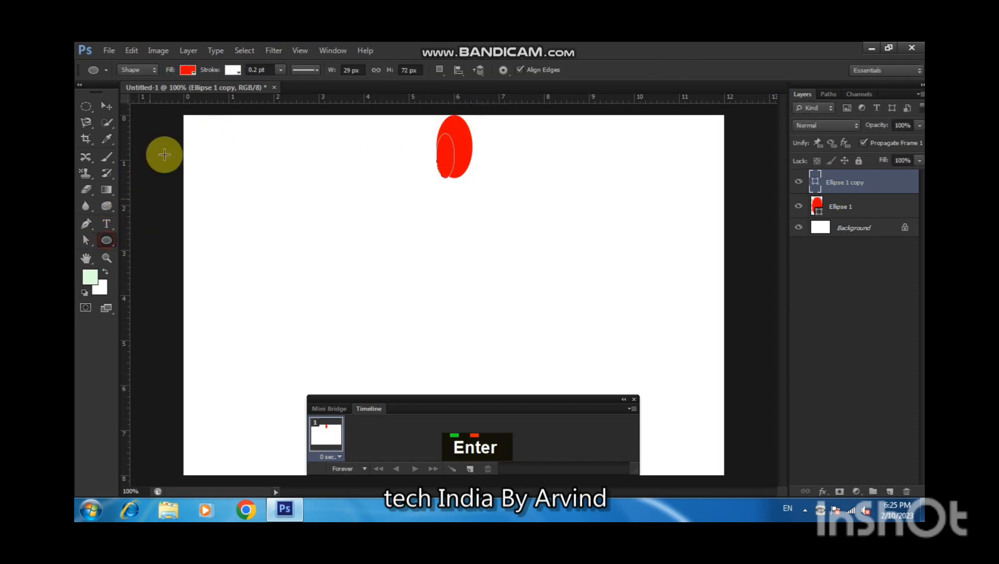
left_click(189, 71)
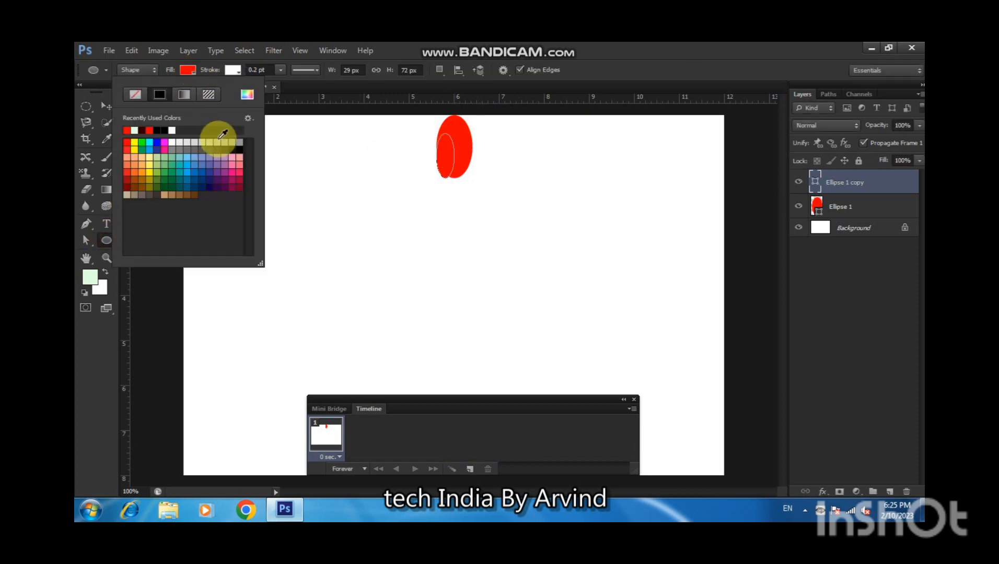
left_click(157, 142)
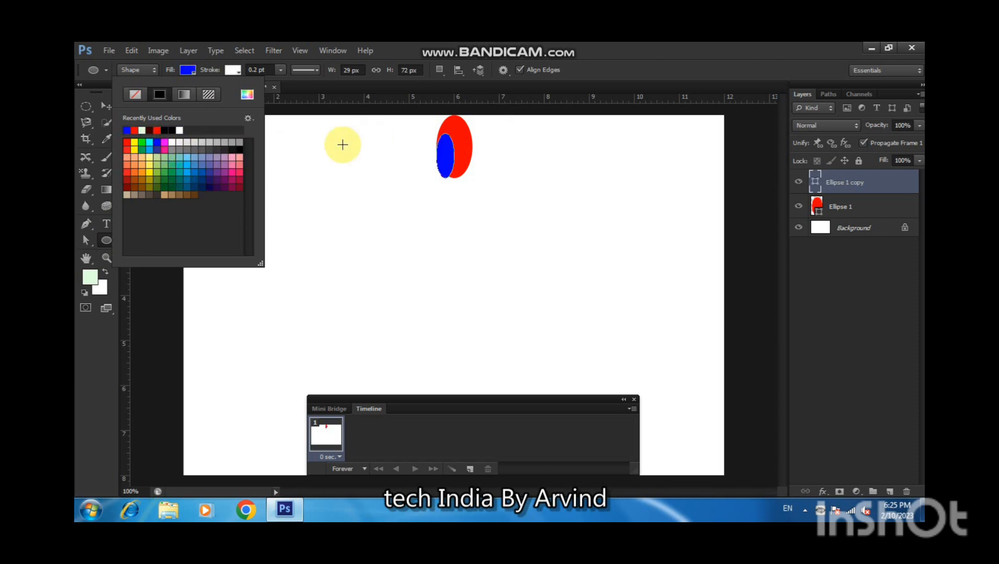
left_click(106, 106)
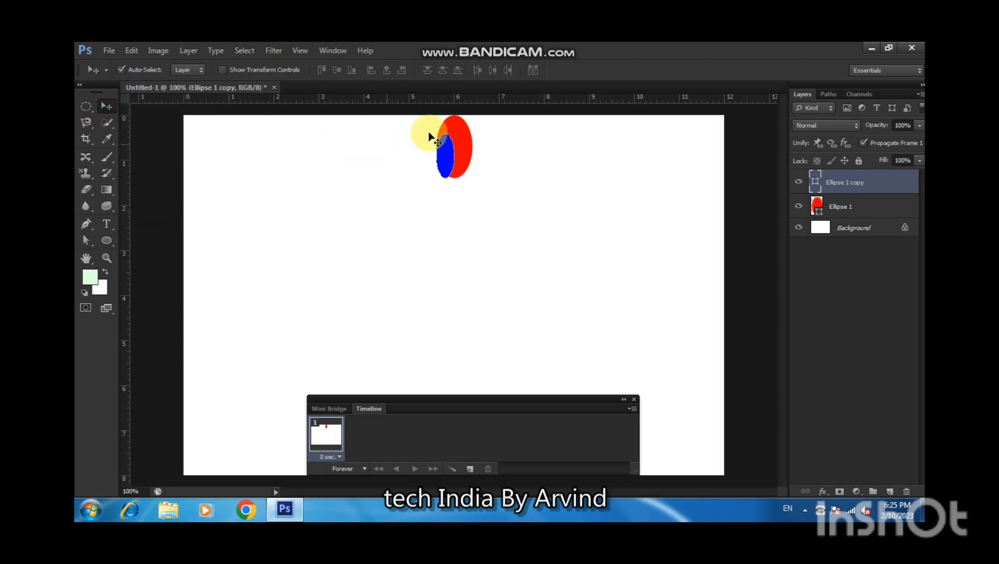
Change the original larger ellipse's fill to black.
left_click(452, 124)
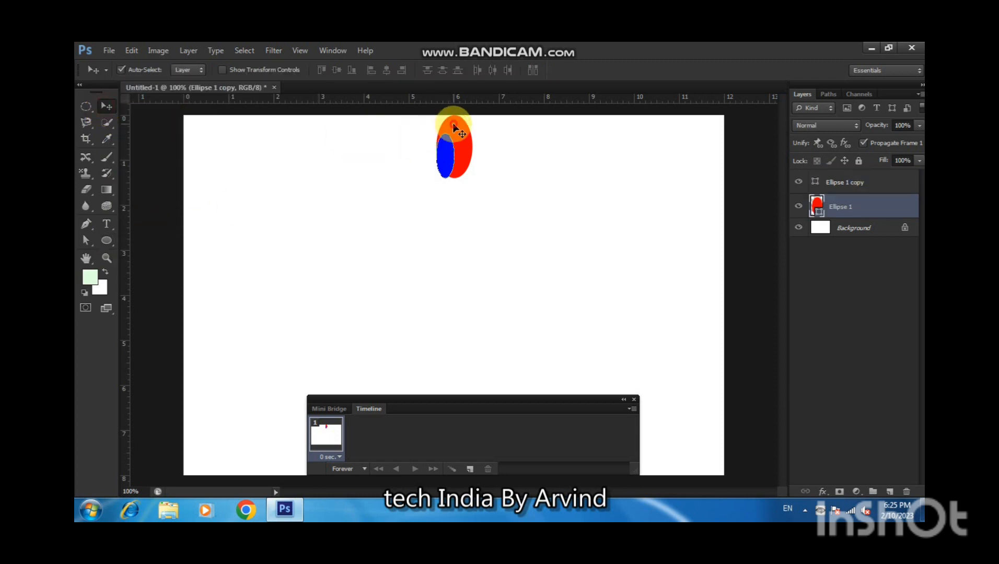
left_click(107, 241)
left_click(188, 70)
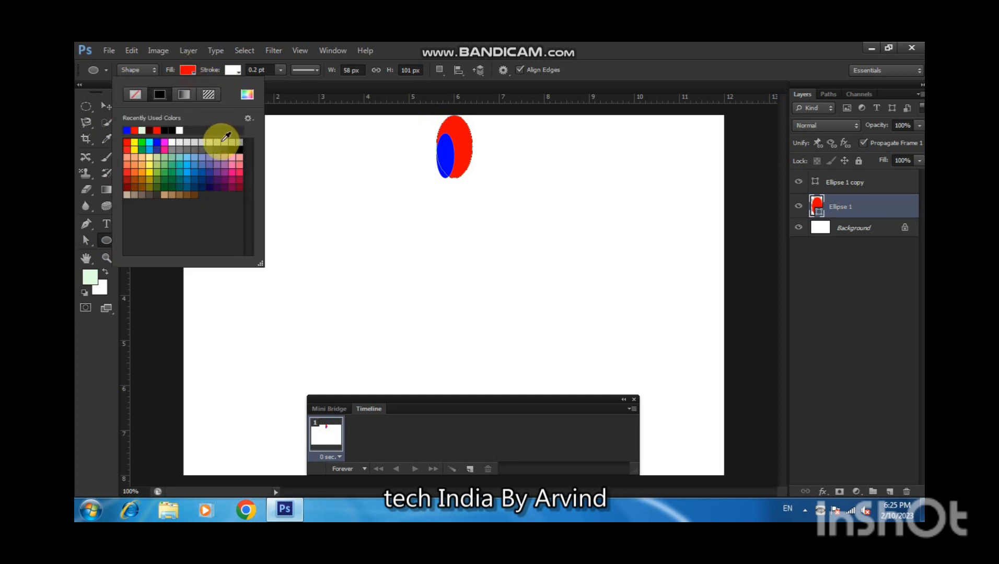
left_click(239, 149)
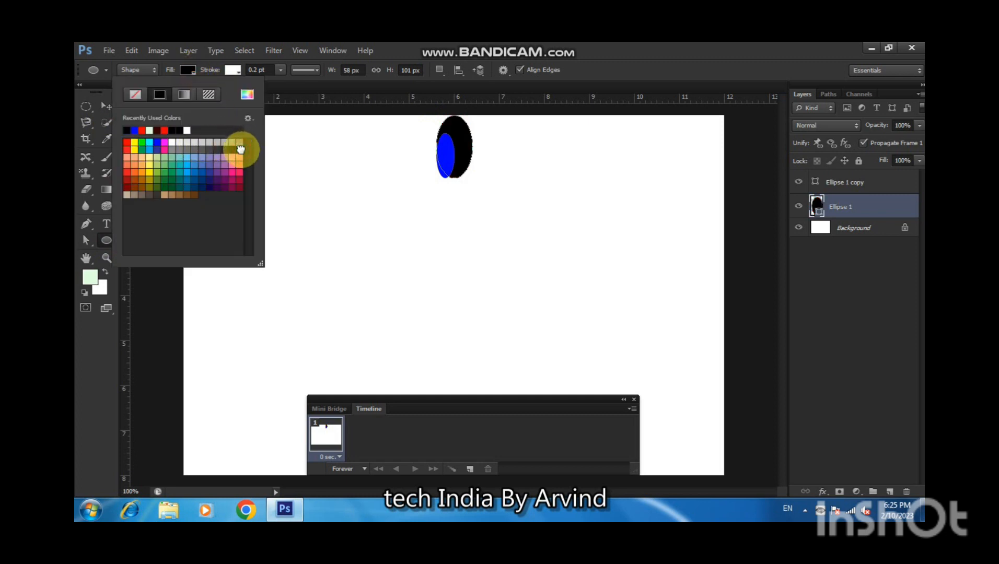
left_click(106, 106)
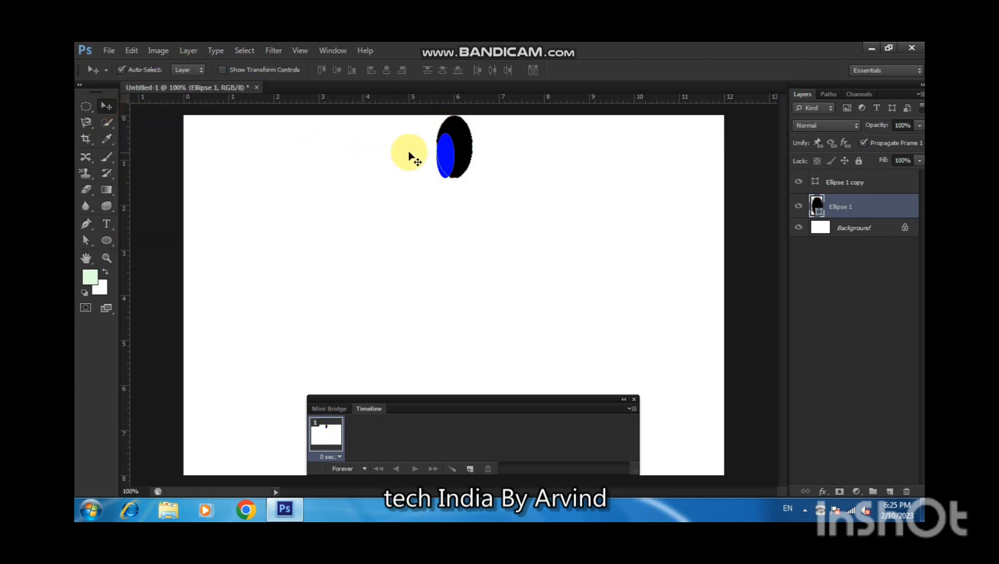
Change the smaller ellipse copy's fill to grey.
left_click(442, 152)
left_click(108, 240)
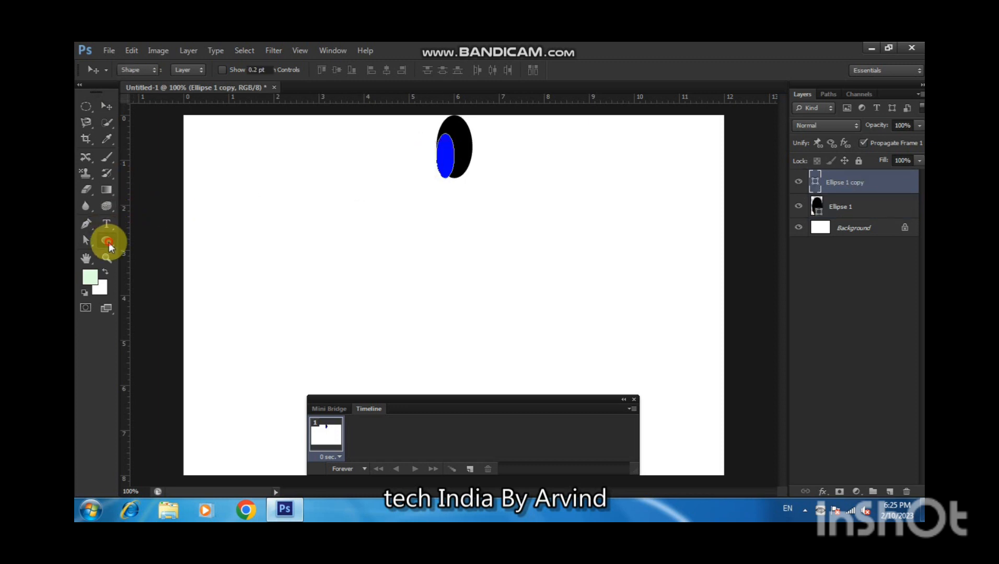
left_click(195, 72)
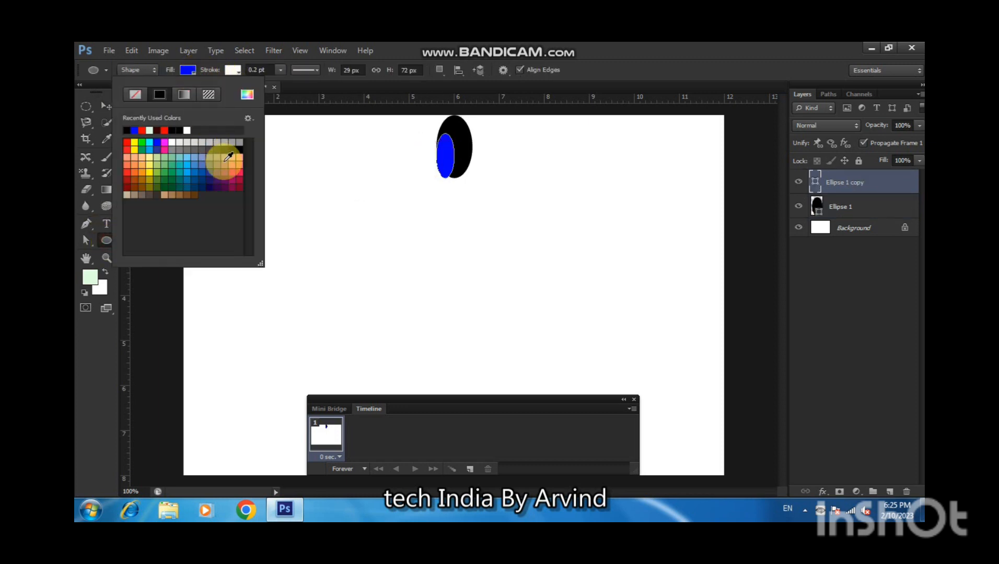
left_click(189, 151)
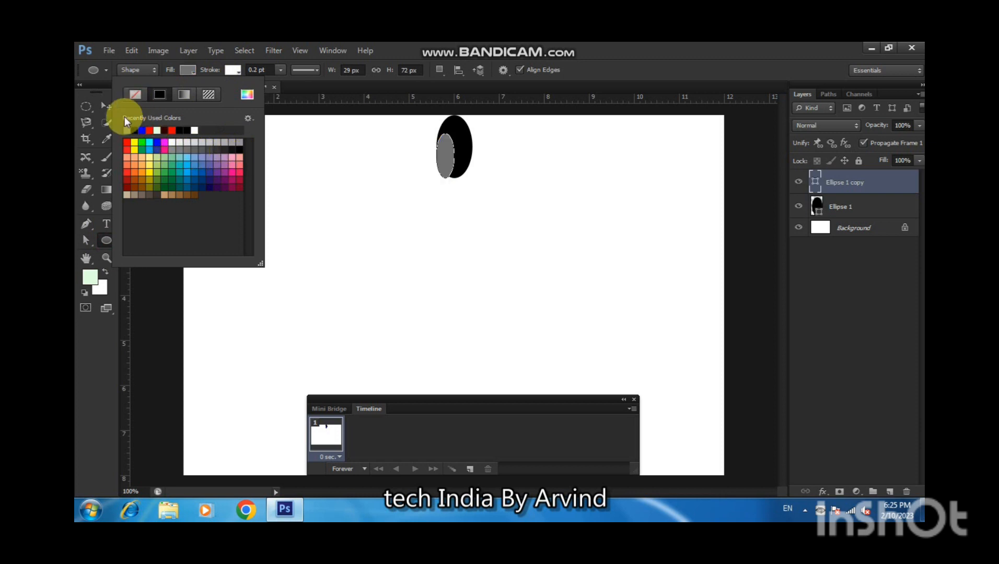
left_click(106, 105)
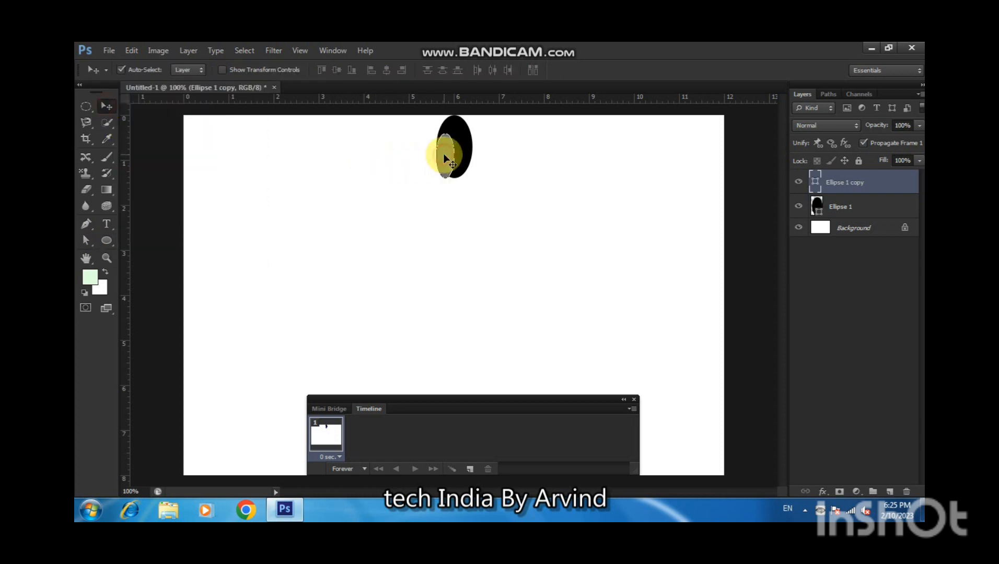
Duplicate the grey ellipse and scale the new copy to about 52% width and 71% height.
key("ctrl+j")
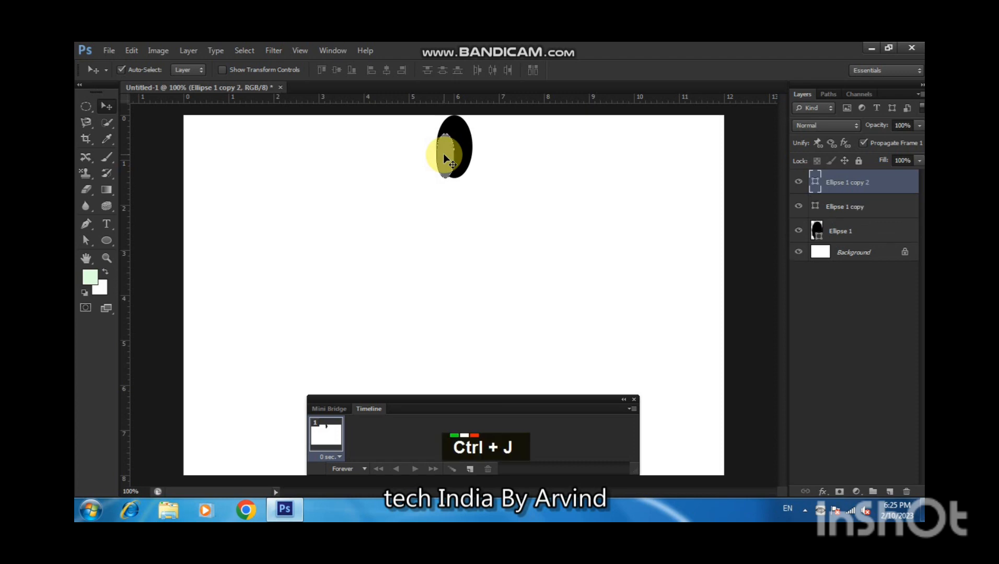
key("ctrl+t")
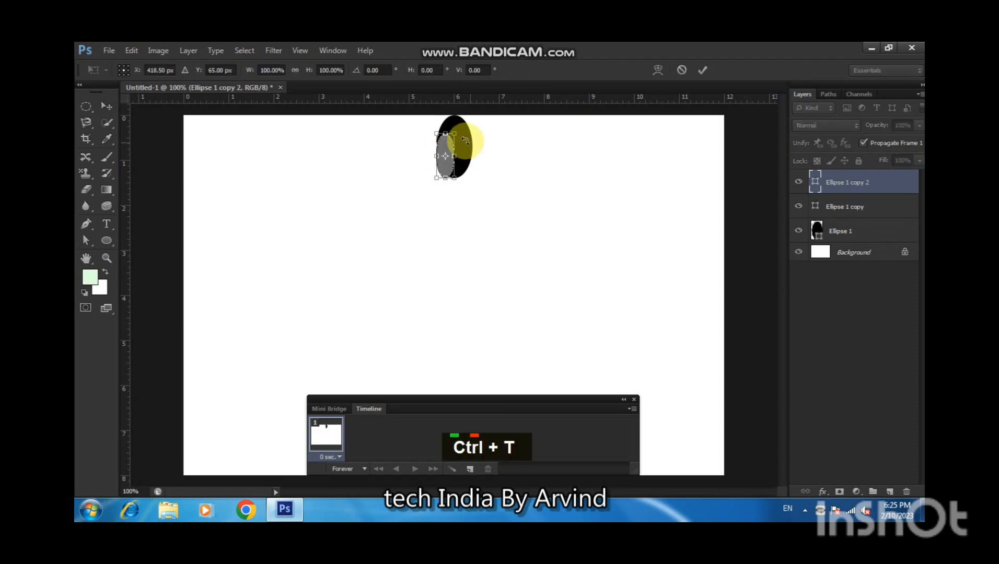
left_click_drag(452, 137, 449, 147)
left_click(632, 400)
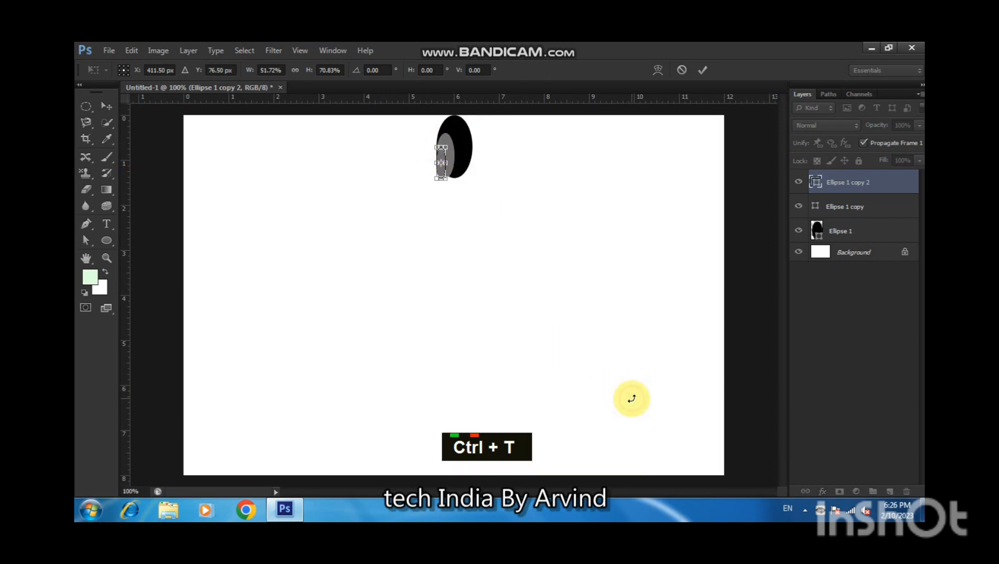
key("Return")
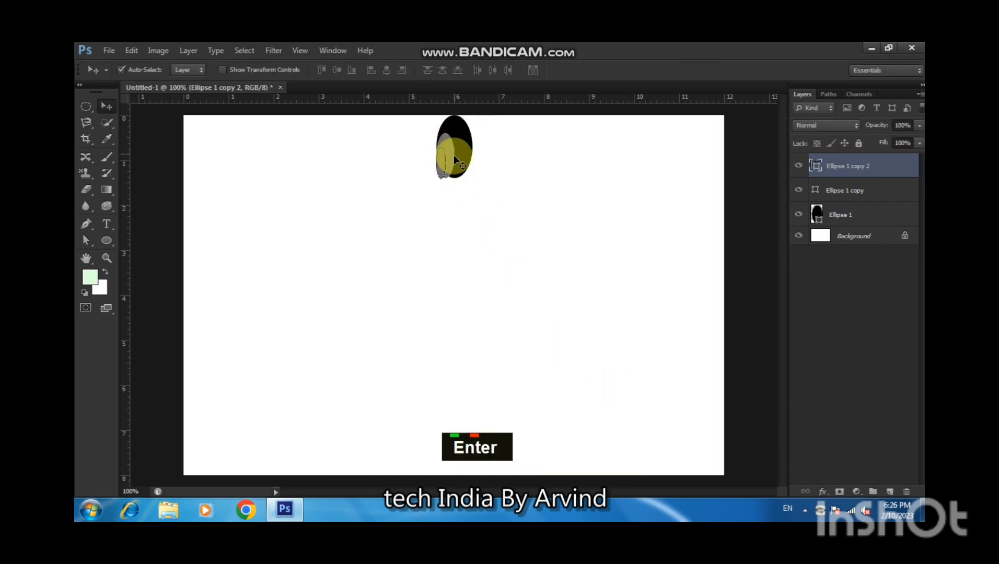
Fill the newest, smallest ellipse with white.
left_click(102, 241)
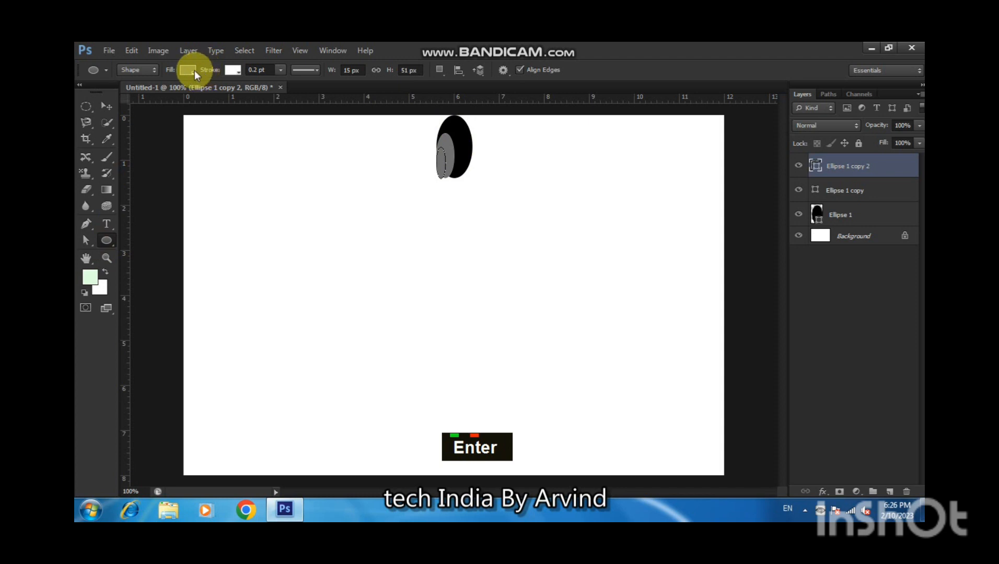
left_click(189, 70)
left_click(177, 144)
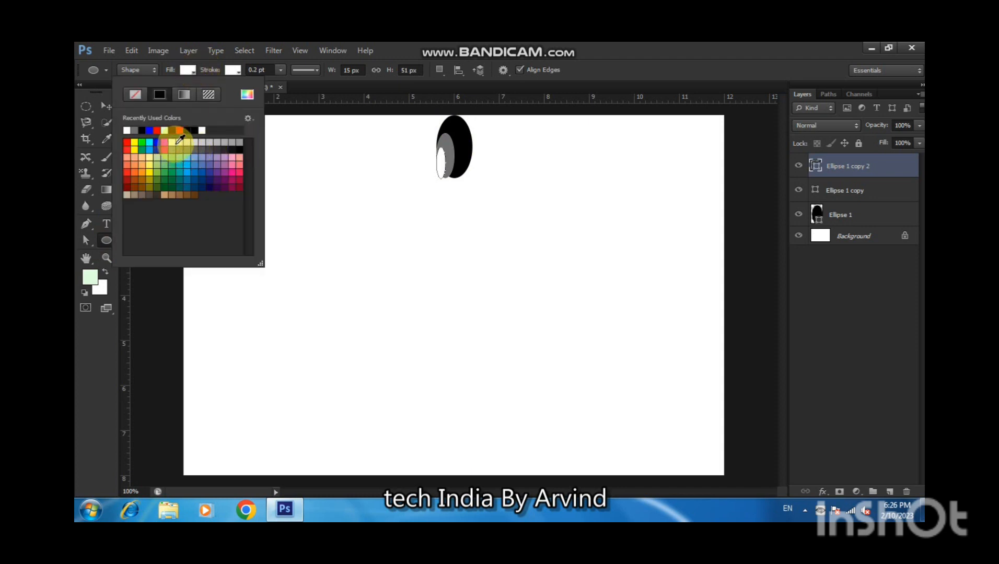
left_click(106, 106)
Select all three ellipse layers and align them on their horizontal centres and bottom edges.
left_click(440, 161)
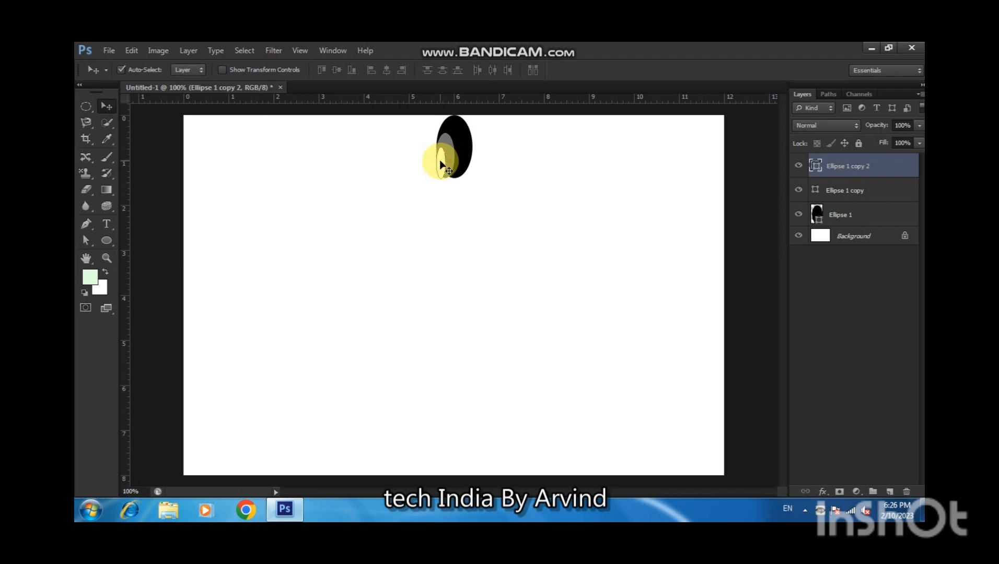
left_click(814, 217, "shift")
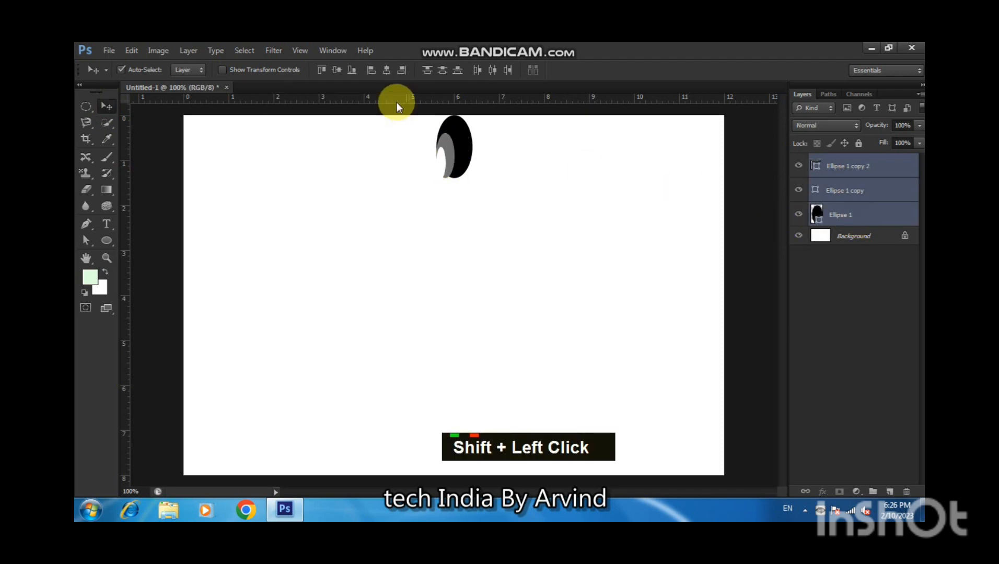
left_click(386, 72)
left_click(443, 157)
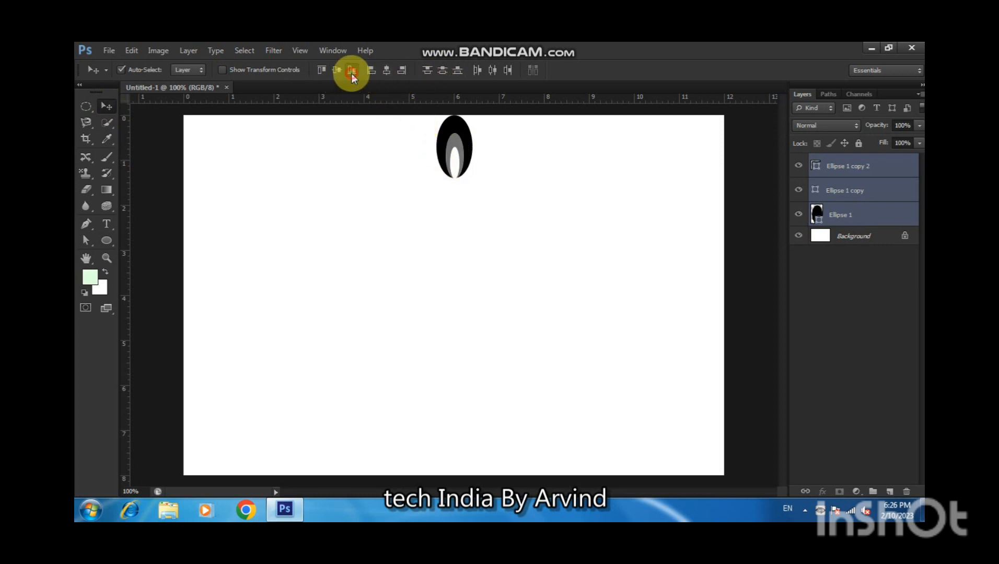
Link the three selected ellipse layers together.
left_click_drag(459, 168, 460, 161)
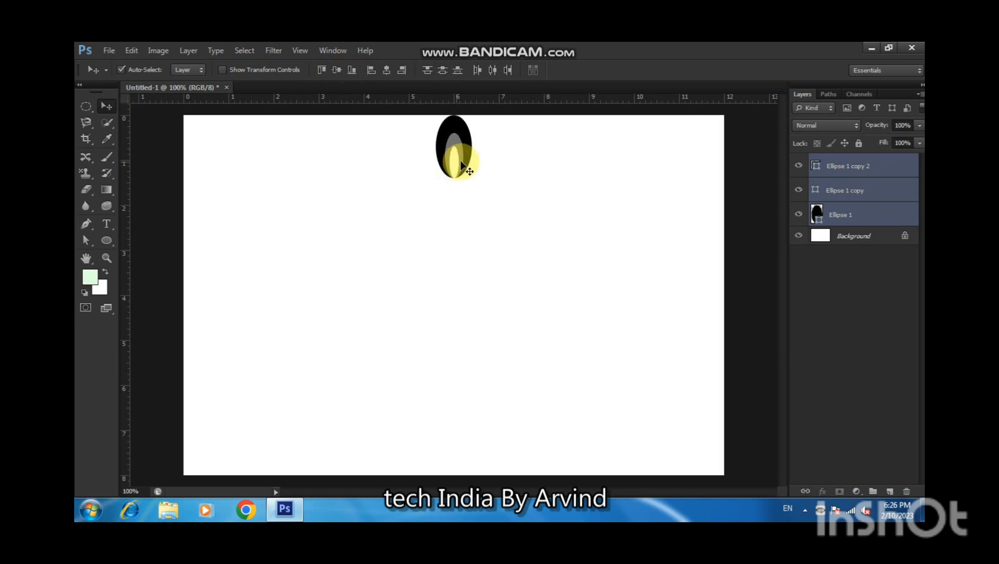
right_click(857, 168)
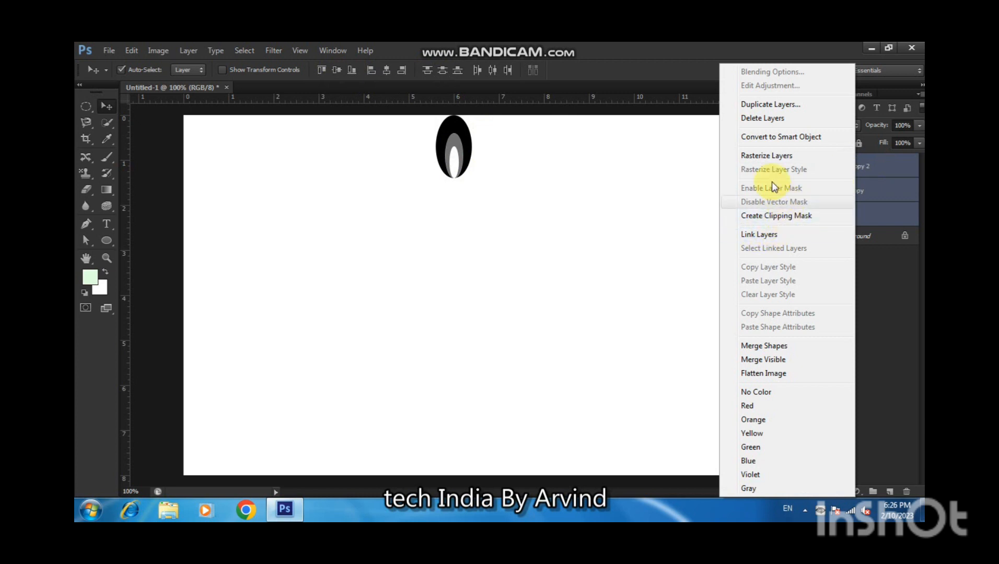
left_click(760, 234)
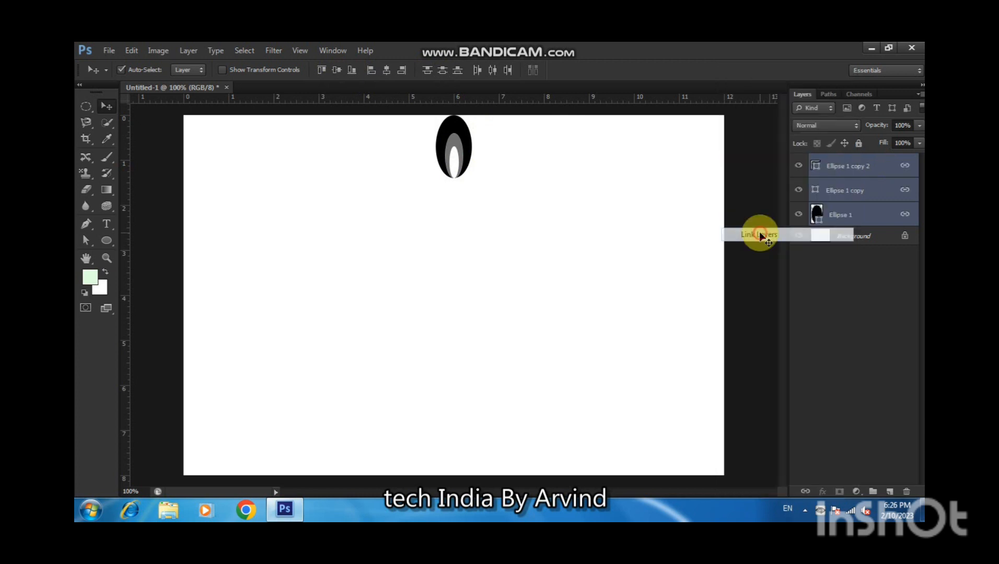
Merge the three ellipse shapes into one, then undo the merge.
right_click(834, 166)
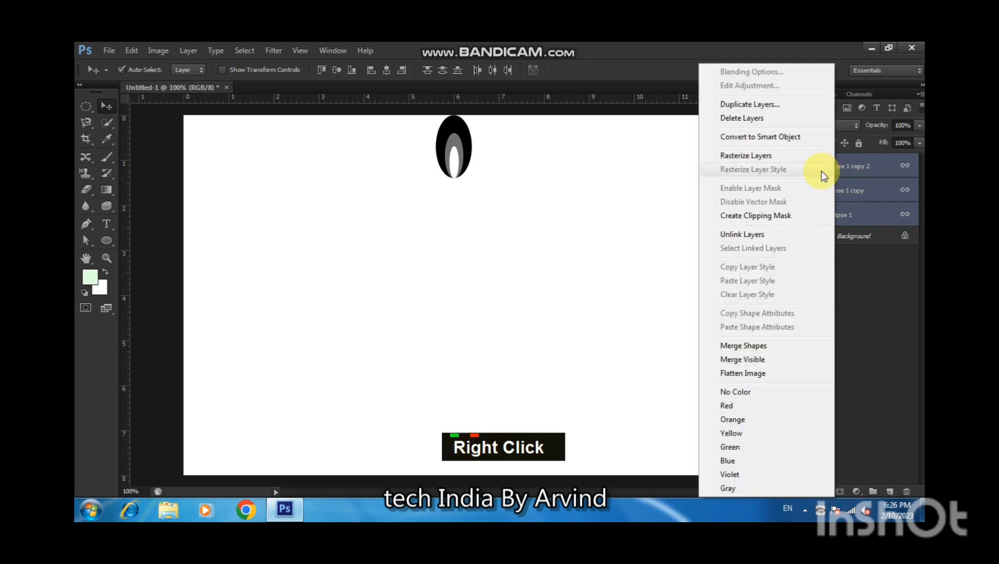
left_click(768, 347)
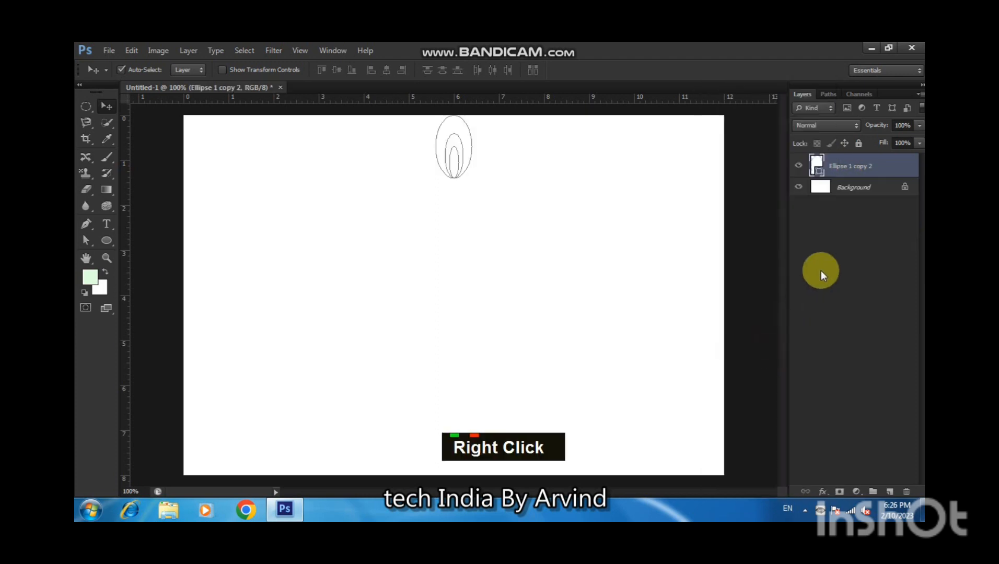
key("ctrl+z")
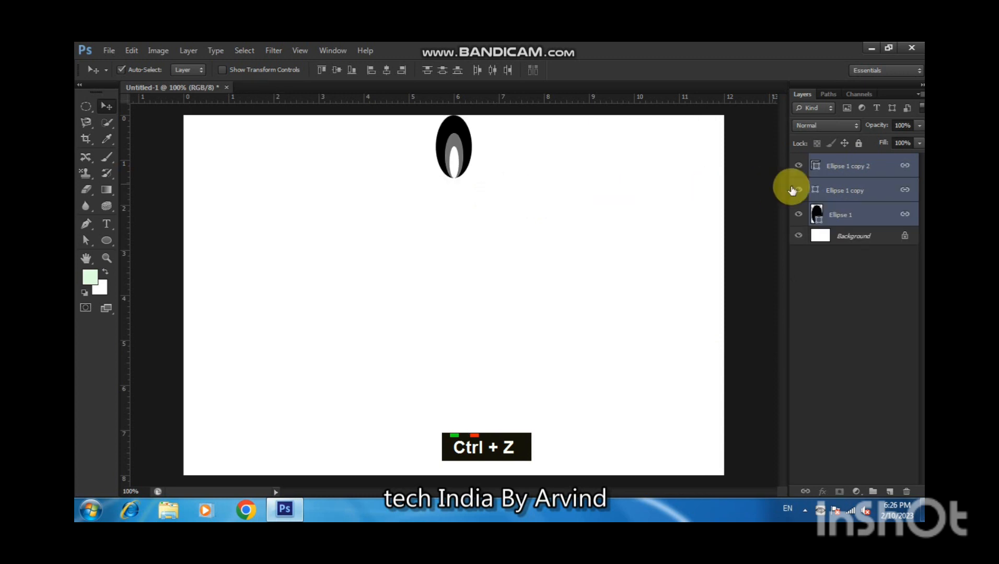
Rasterize the three linked ellipse layers.
right_click(831, 176)
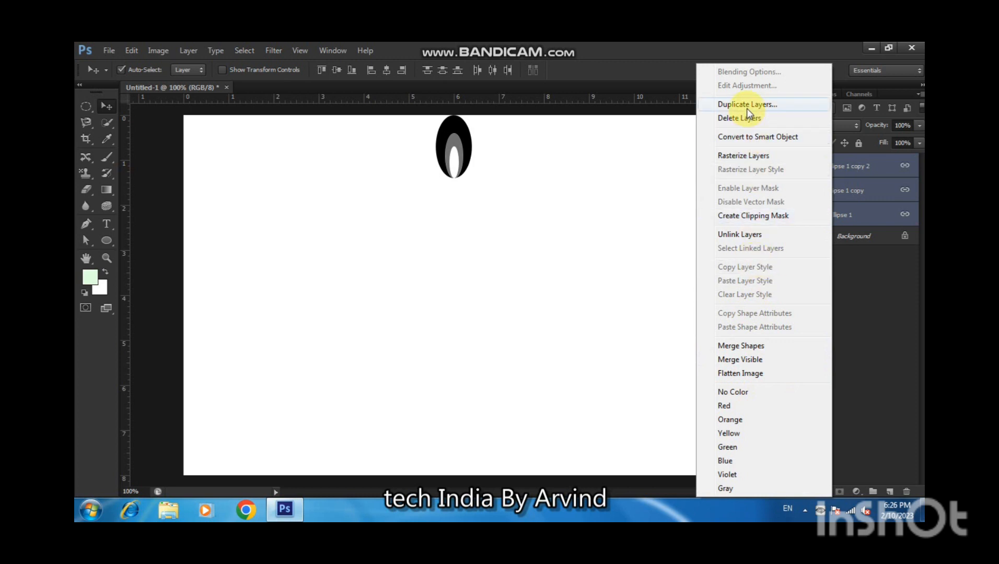
left_click(753, 156)
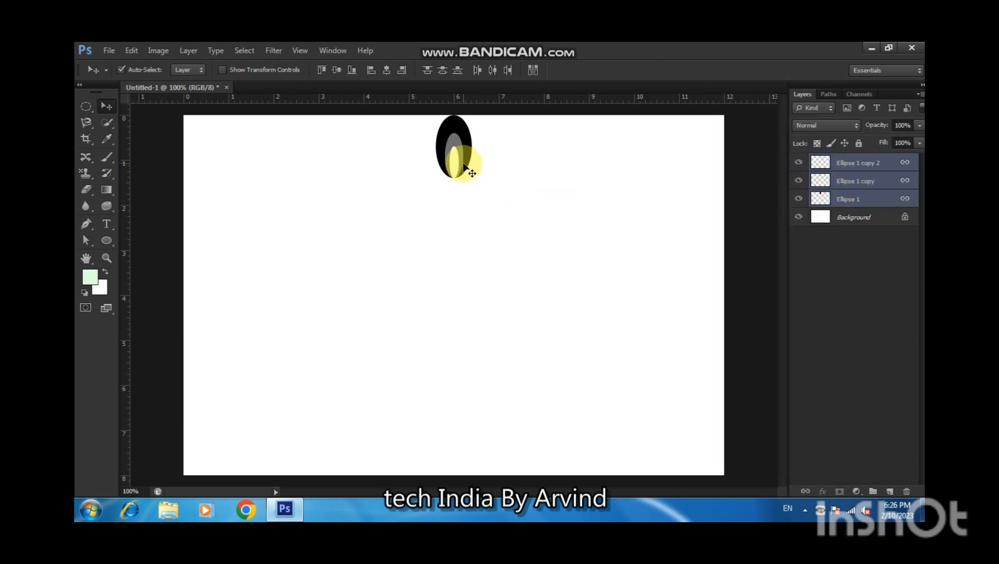
Duplicate the three ellipse layers in free transform and move the reference point well below the shapes.
key("ctrl")
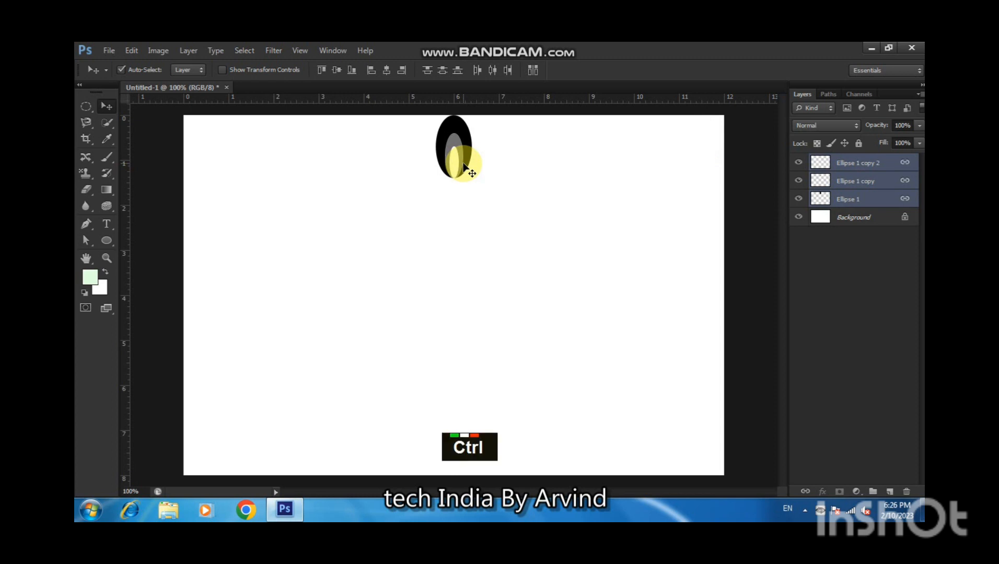
key("ctrl+j")
key("ctrl+t")
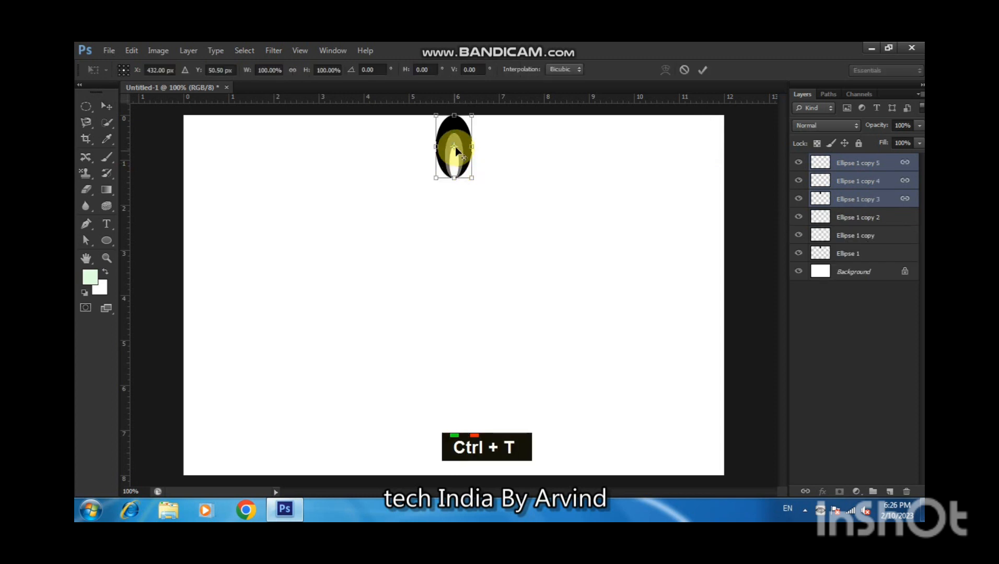
left_click_drag(455, 146, 452, 293)
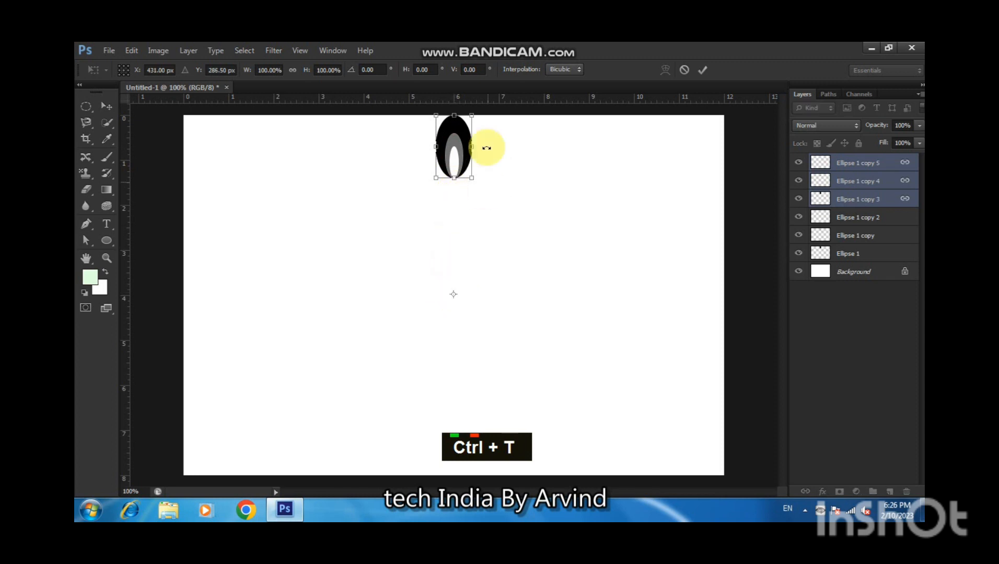
Try a 20° horizontal skew on the duplicated ellipses, then clear the value.
left_click(410, 77)
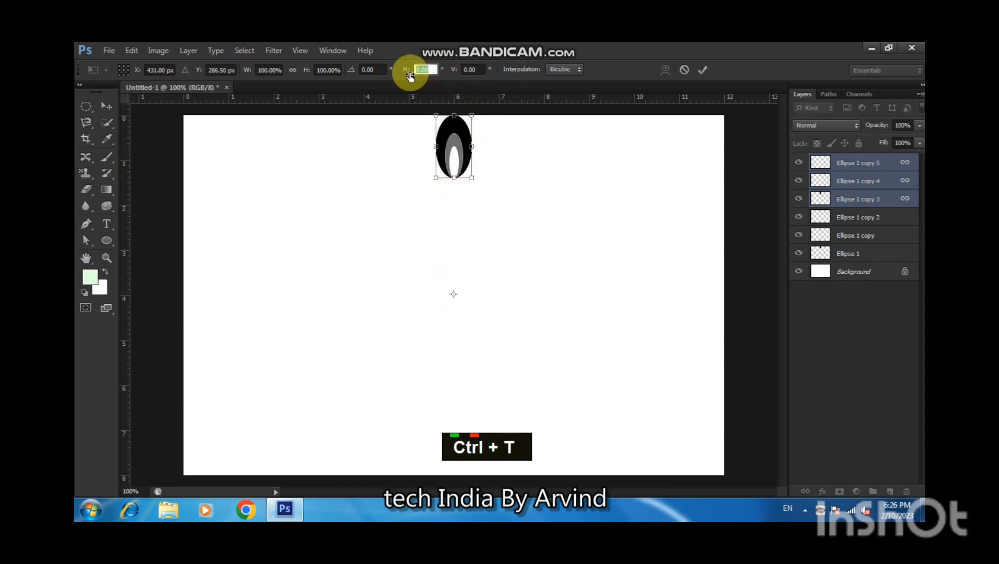
type("20")
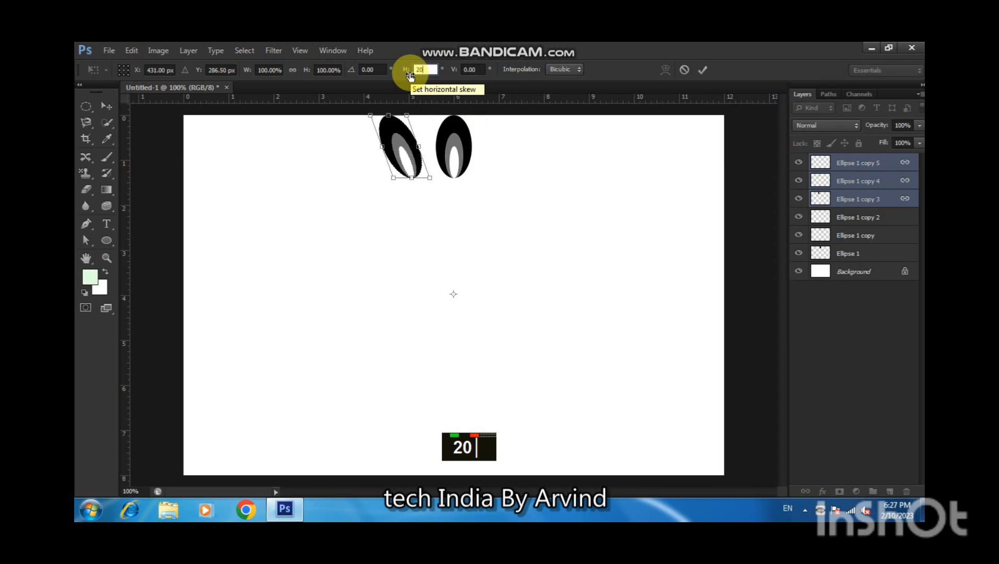
key("BackSpace")
key("BackSpace")
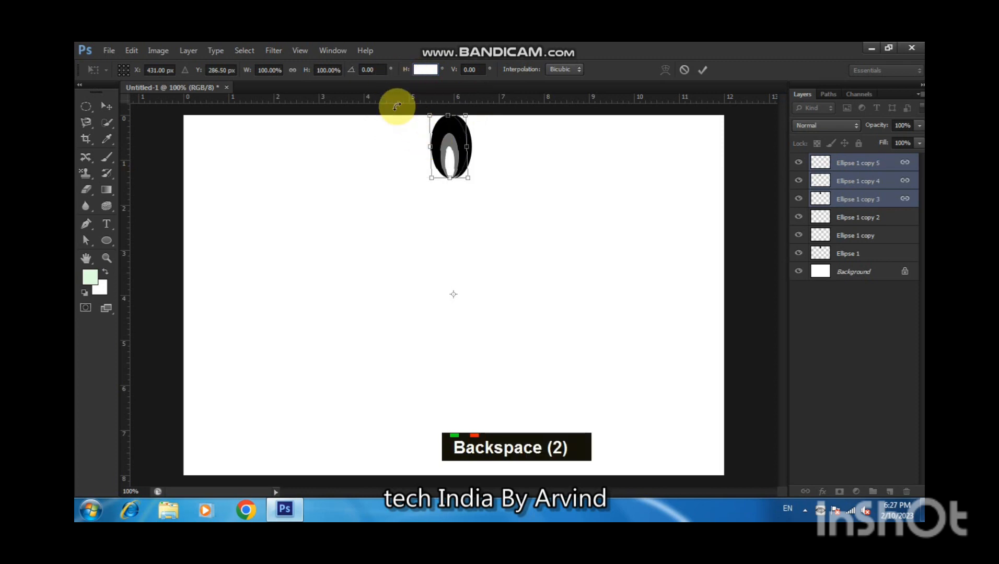
Set the horizontal skew to 0 and rotate the duplicated ellipses 15° around the lowered reference point.
left_click(379, 71)
left_click(495, 227)
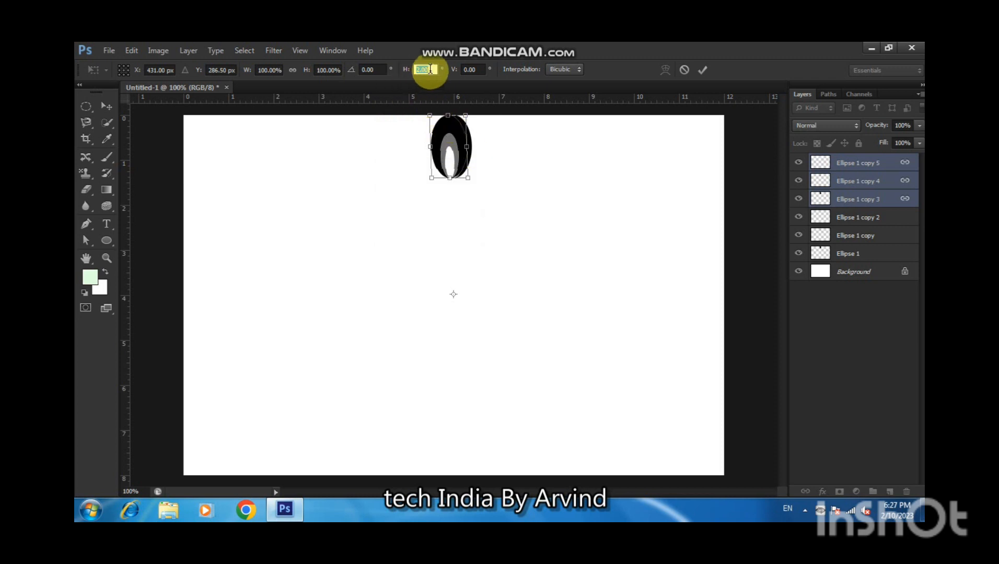
type("0")
key("shift+Tab")
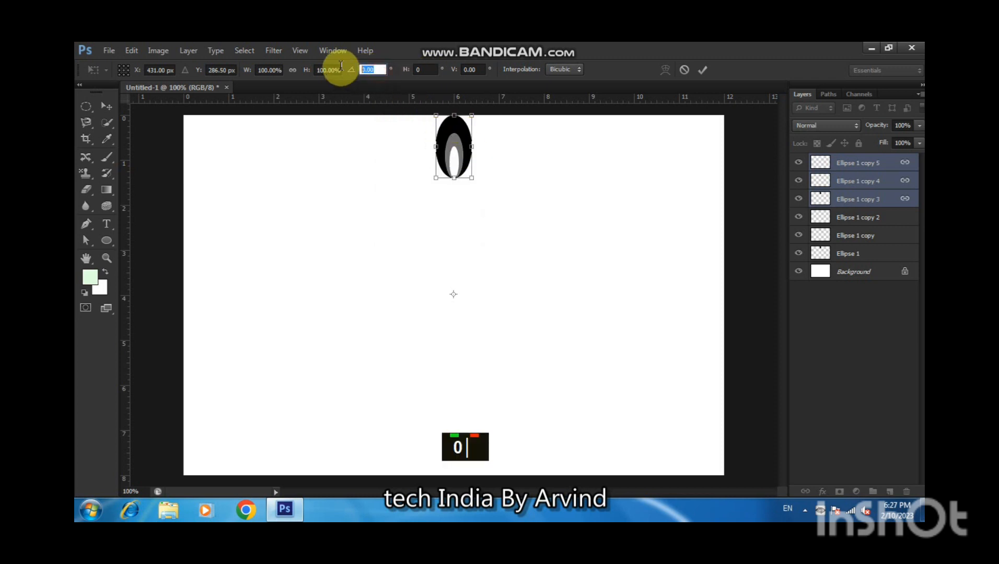
type("20")
key("BackSpace")
key("BackSpace")
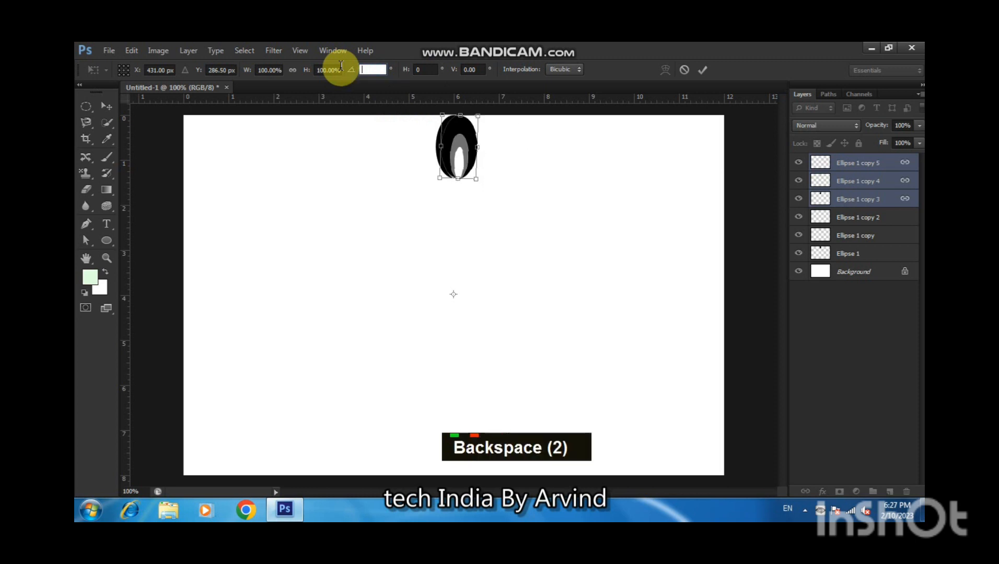
type("15")
key("Return")
key("Return")
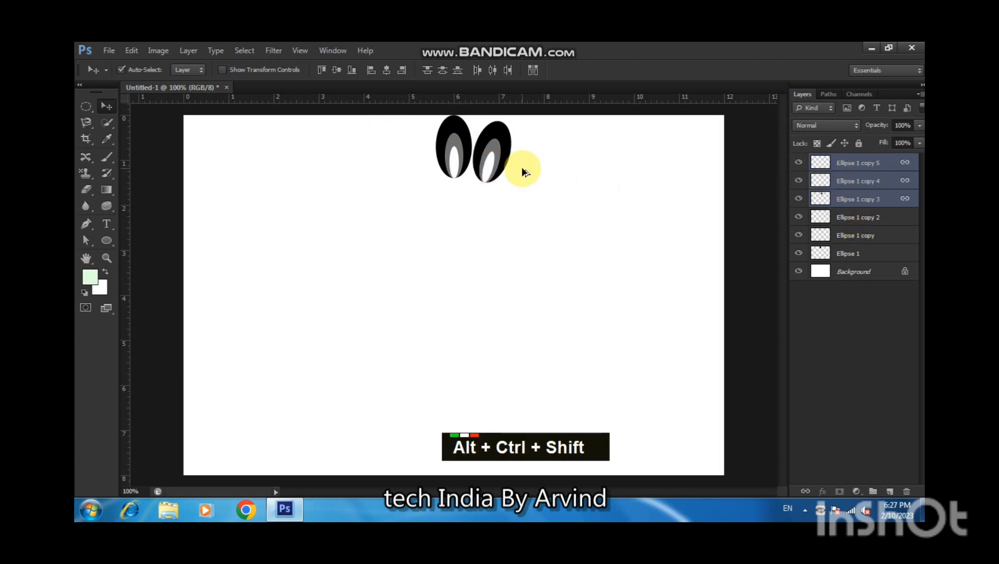
Repeat the rotate-and-duplicate transform twice, then undo back to the single rotated copy.
key("ctrl+alt+shift+t")
key("ctrl+alt+shift+t")
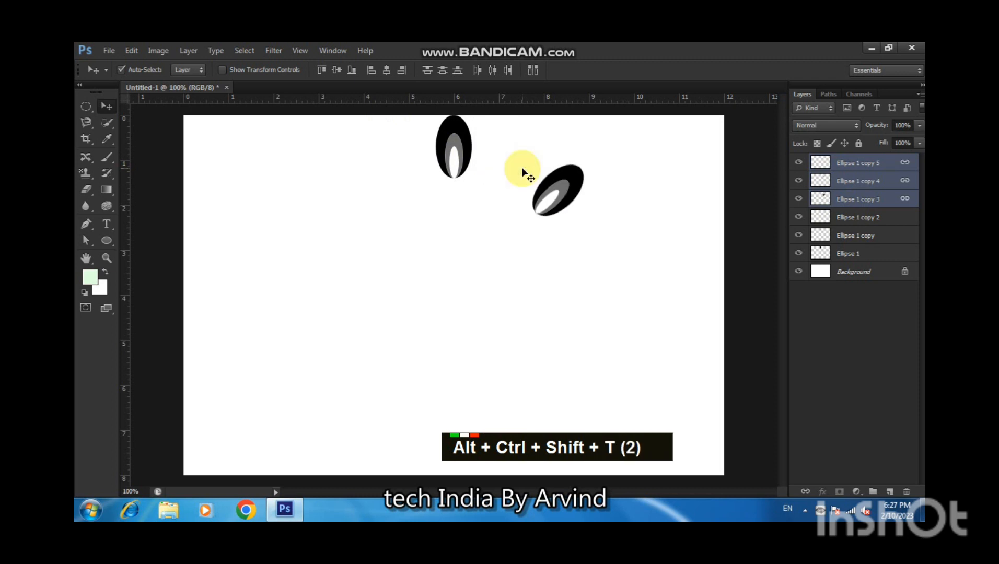
key("ctrl+z")
key("ctrl+z")
key("ctrl+z")
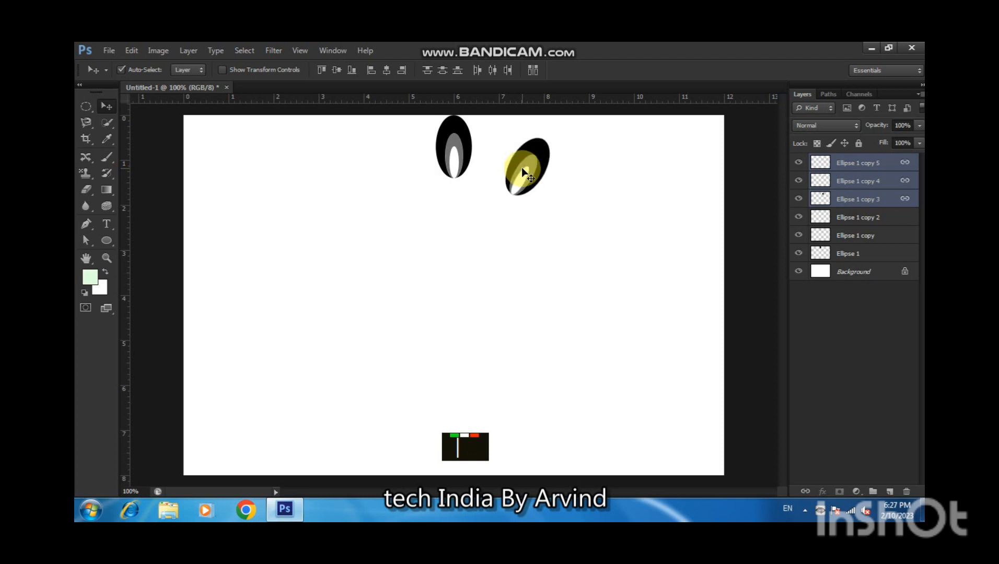
key("ctrl+alt+z")
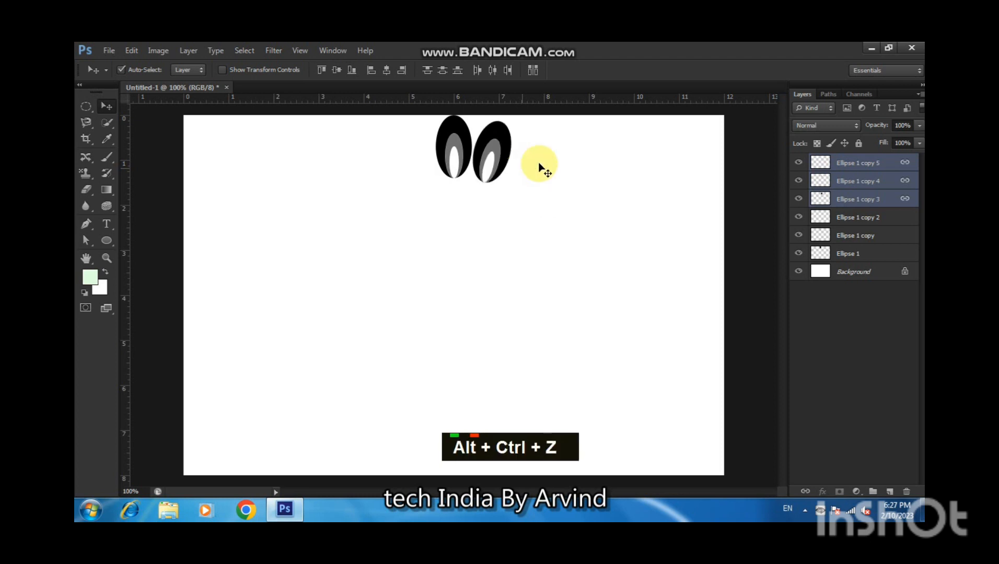
Unlink the rotated copies and merge them into a single layer.
right_click(847, 160)
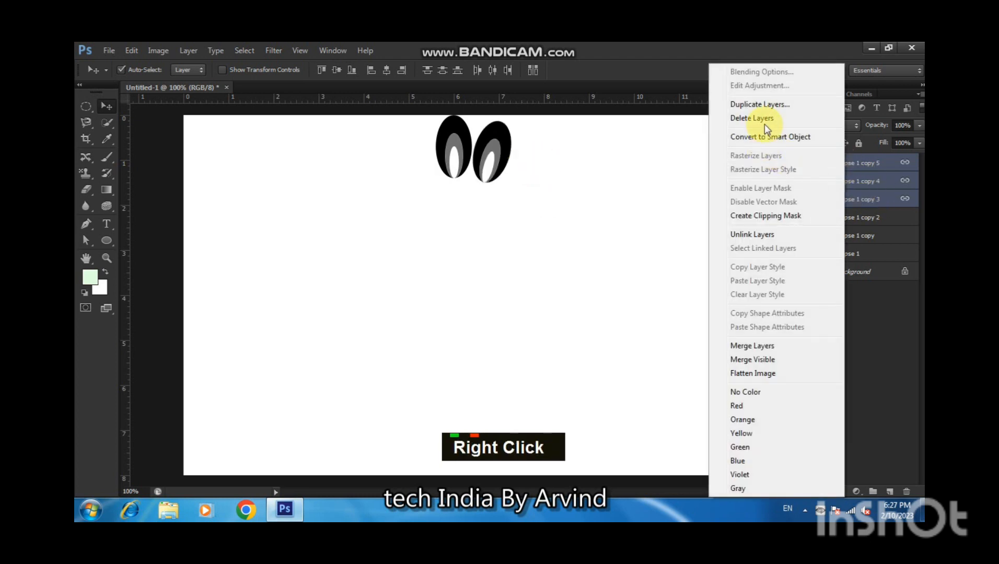
left_click(770, 233)
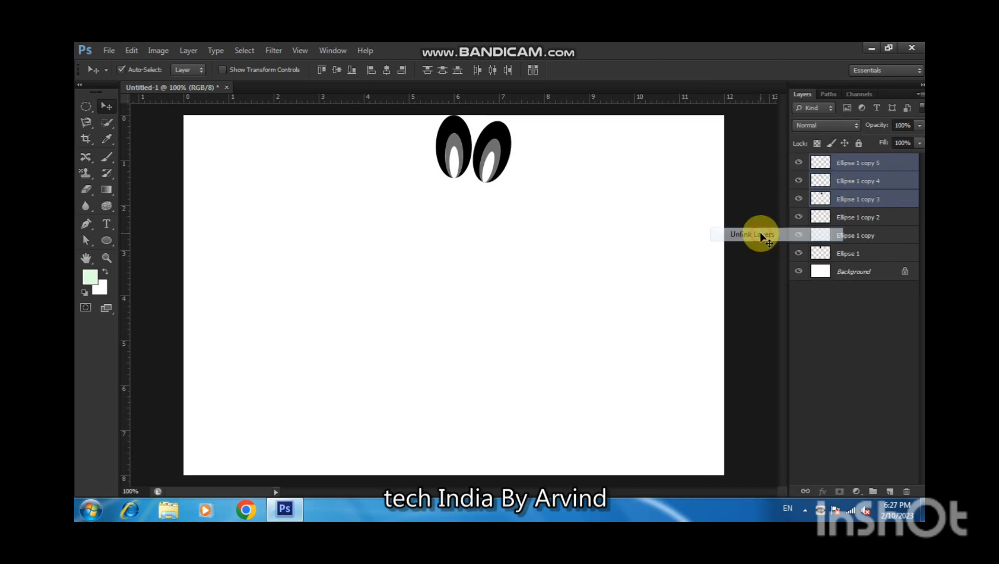
key("ctrl+e")
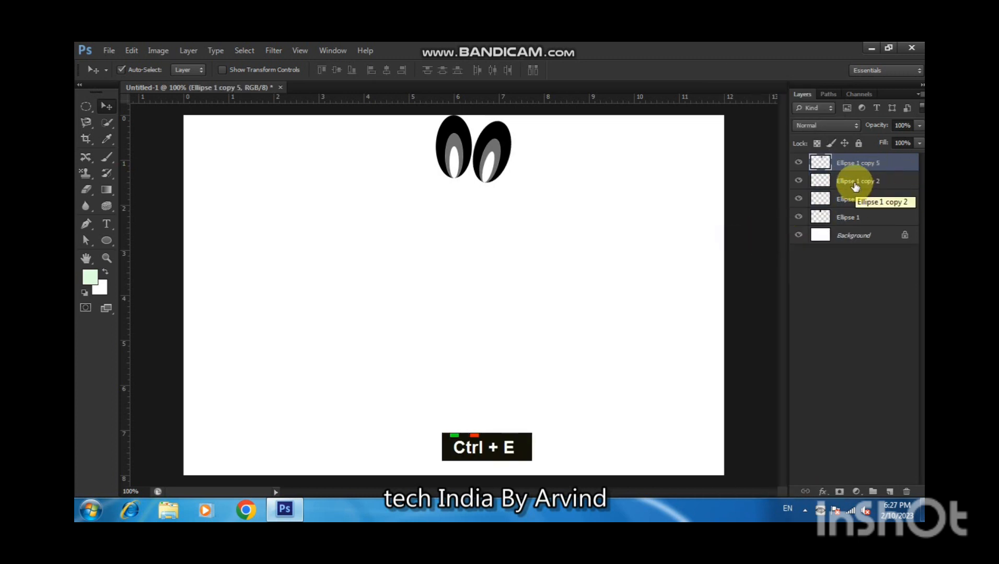
Delete the merged rotated layer.
left_click(906, 491)
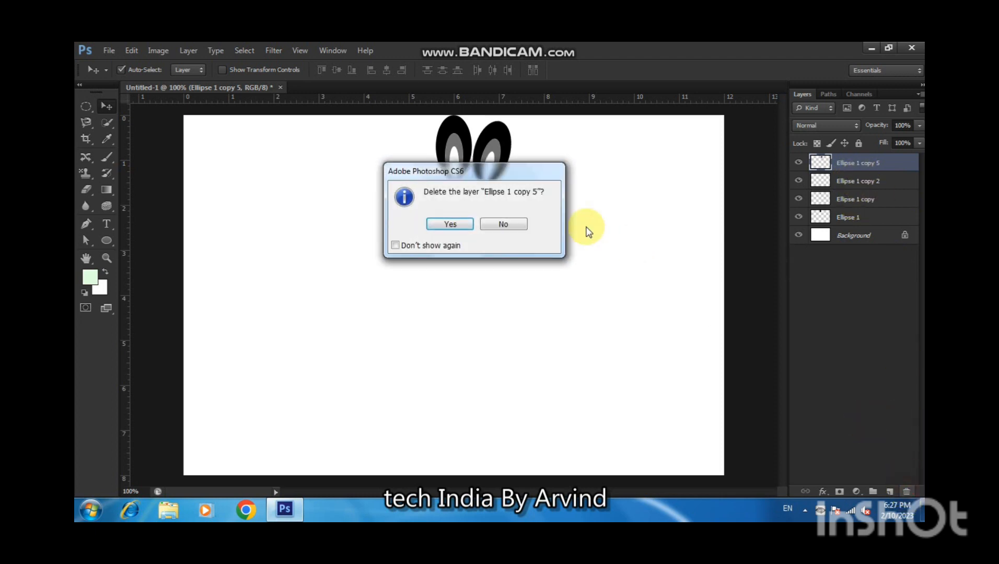
left_click(460, 223)
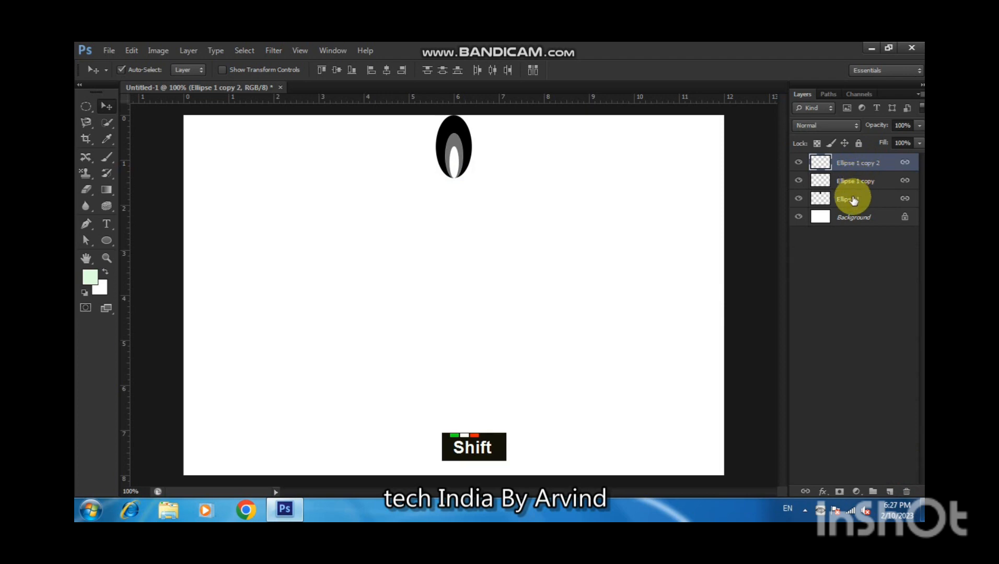
Select the three original ellipse layers and merge them into one layer.
left_click(852, 195, "shift")
key("ctrl+e")
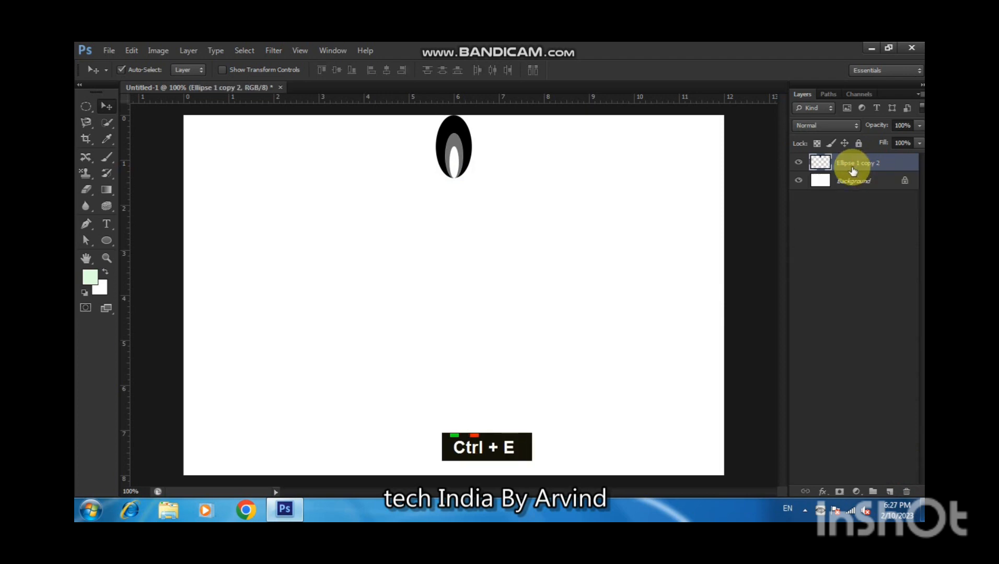
Duplicate the merged ellipse layer and rotate the copy 15° around a reference point moved well below it.
key("ctrl")
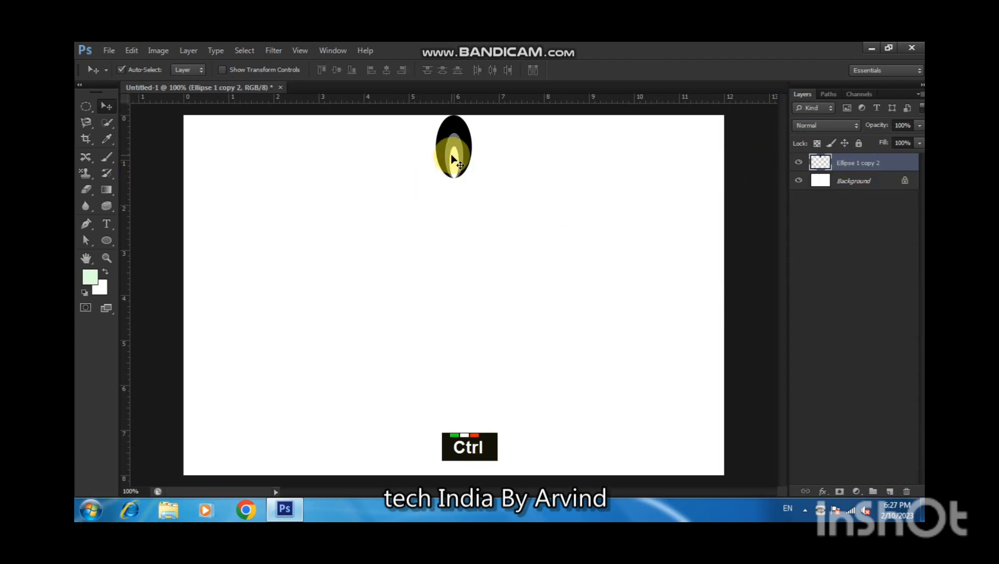
key("ctrl+j")
key("ctrl+t")
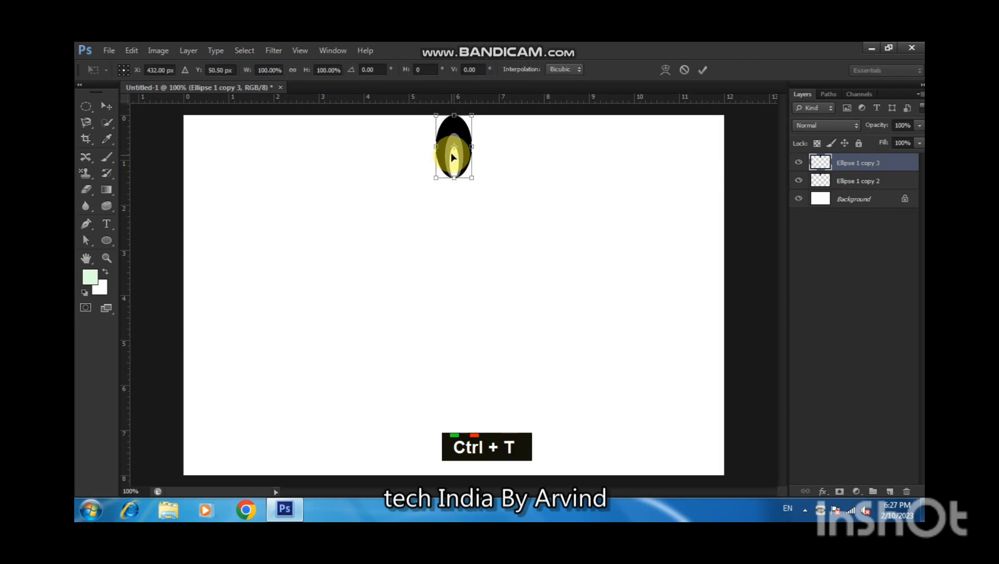
left_click_drag(454, 146, 447, 279)
left_click(374, 69)
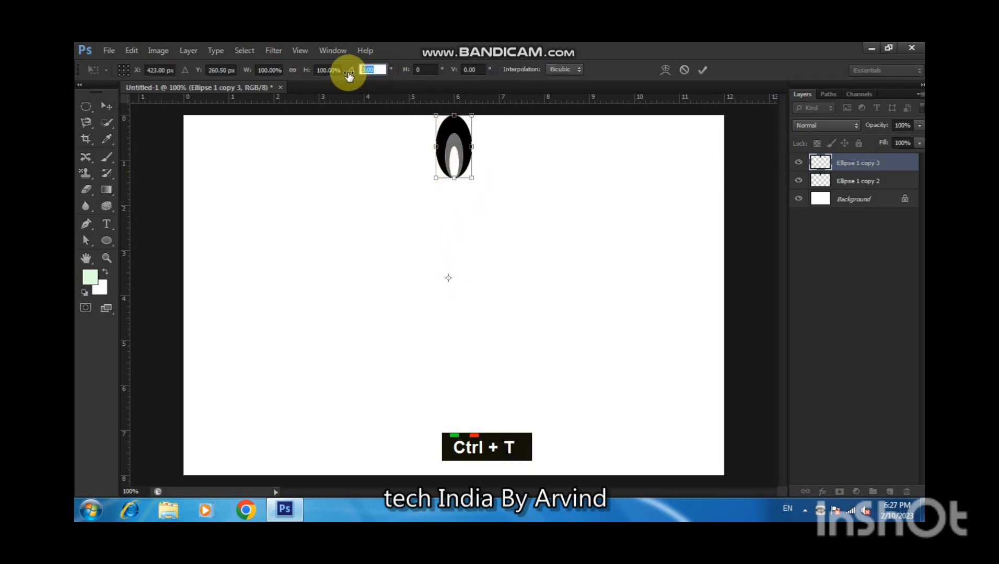
type("15")
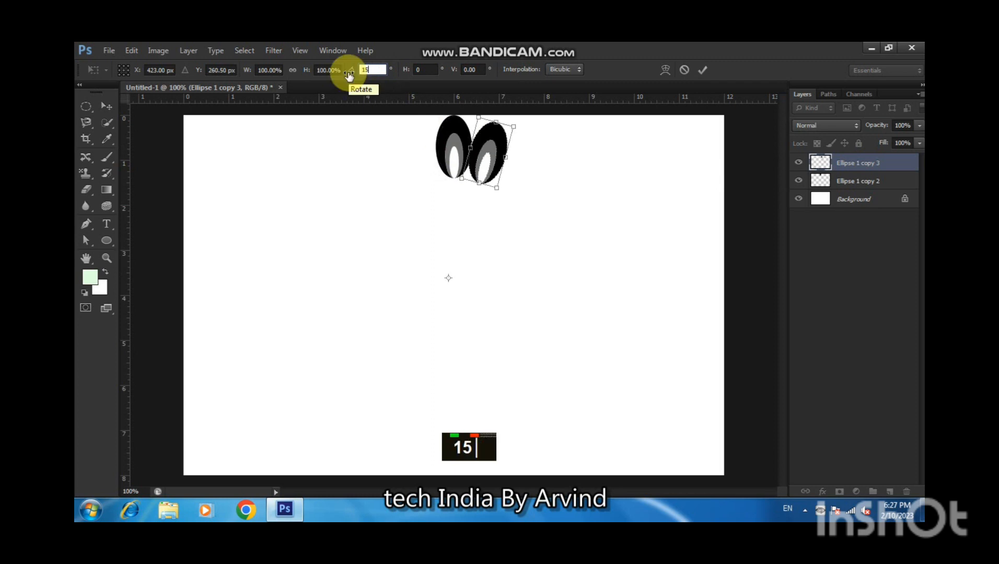
key("Return")
key("Return")
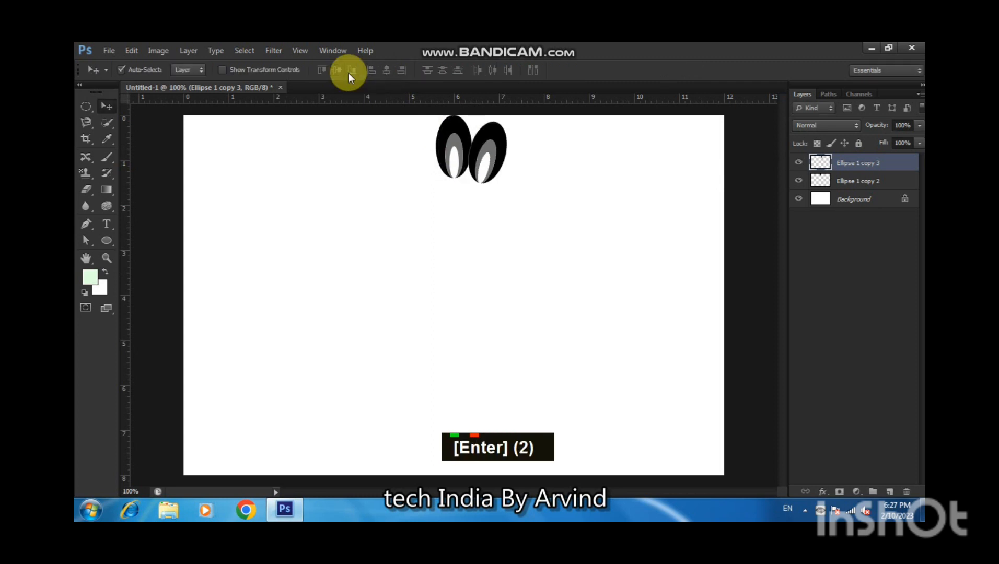
Repeat the duplicate-and-rotate transform until the copies form a complete ring of ellipses.
key("ctrl+alt+shift+t")
key("ctrl+alt+shift+t")
key("ctrl+alt+shift+t")
key("ctrl+alt+shift+t")
key("ctrl+alt+shift+t")
key("ctrl+alt+shift+t")
key("ctrl+alt+shift+t")
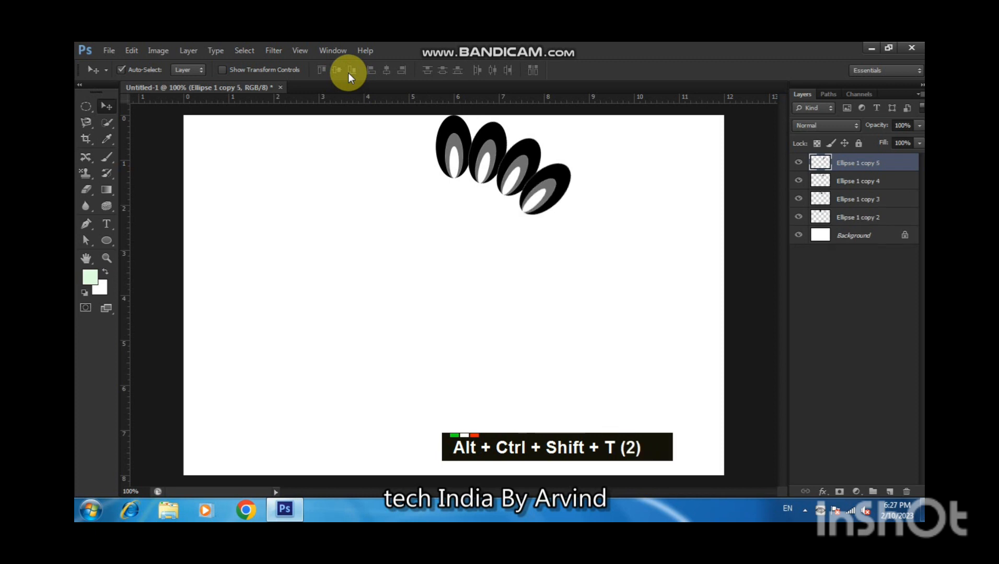
key("ctrl+alt+shift+t")
key("ctrl+alt+shift+t")
key("ctrl+alt+shift+t")
key("ctrl+alt+shift+t")
key("ctrl+alt+shift+t")
key("ctrl+alt+shift+t")
key("ctrl+alt+shift+t")
key("ctrl+alt+shift+t")
key("ctrl+alt+shift+t")
key("ctrl+alt+shift+t")
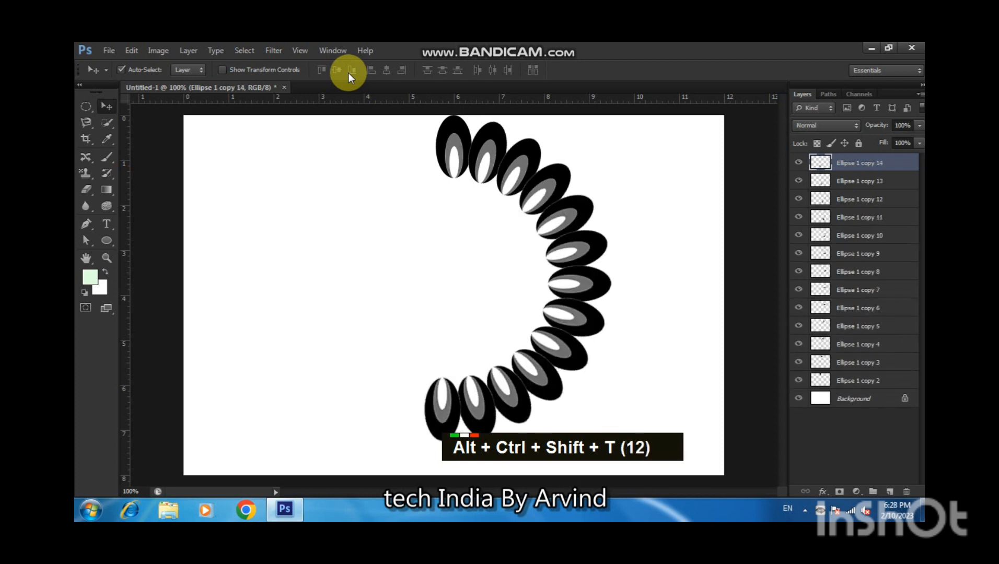
key("ctrl+alt+shift+t")
key("ctrl+alt+shift+t")
key("ctrl+alt+shift+t")
key("ctrl+alt+shift+t")
key("ctrl+alt+shift+t")
key("ctrl+alt+shift+t")
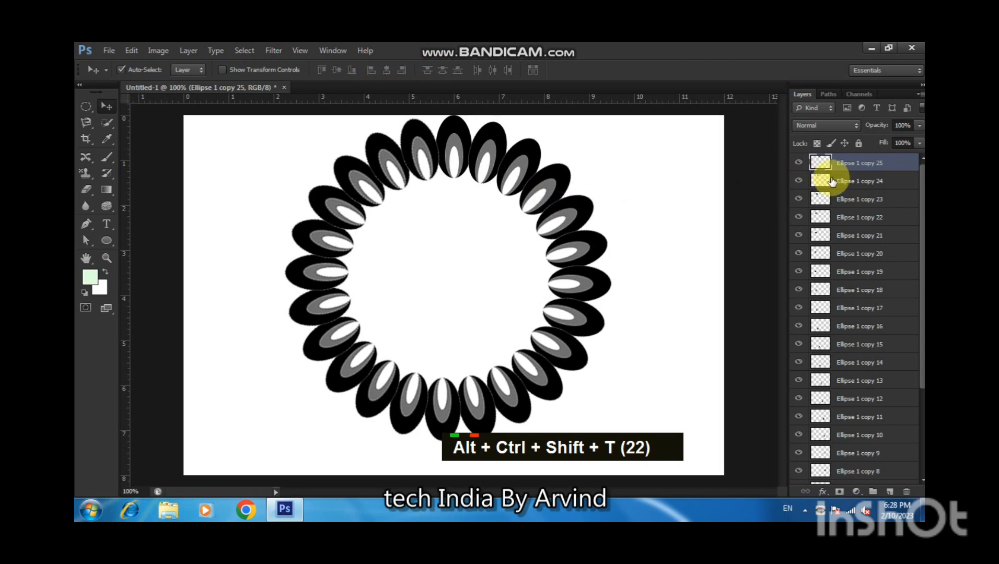
Select all the ring copy layers, merge them into one layer, and move the merged ring slightly lower.
left_click_drag(923, 219, 923, 342)
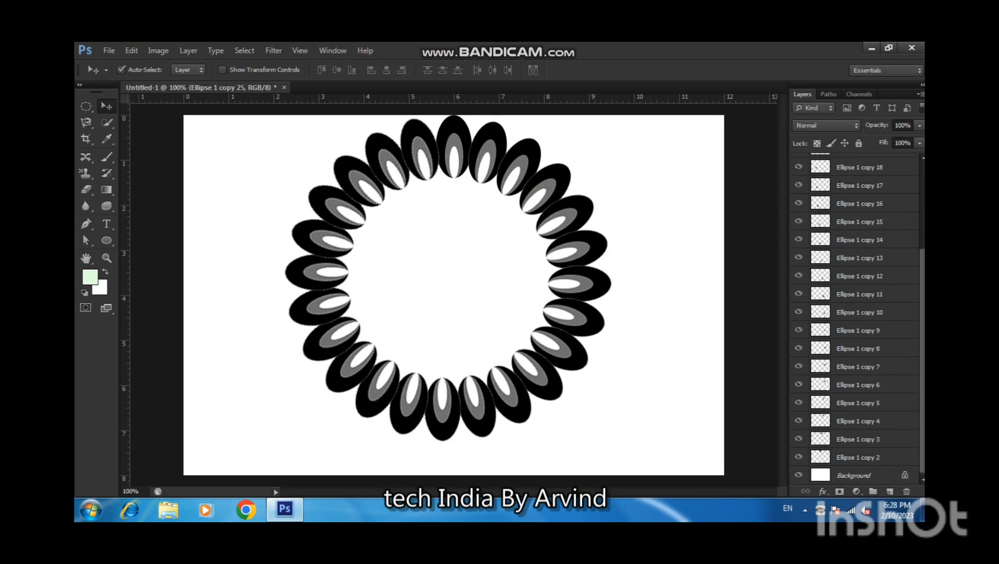
left_click(867, 458, "shift")
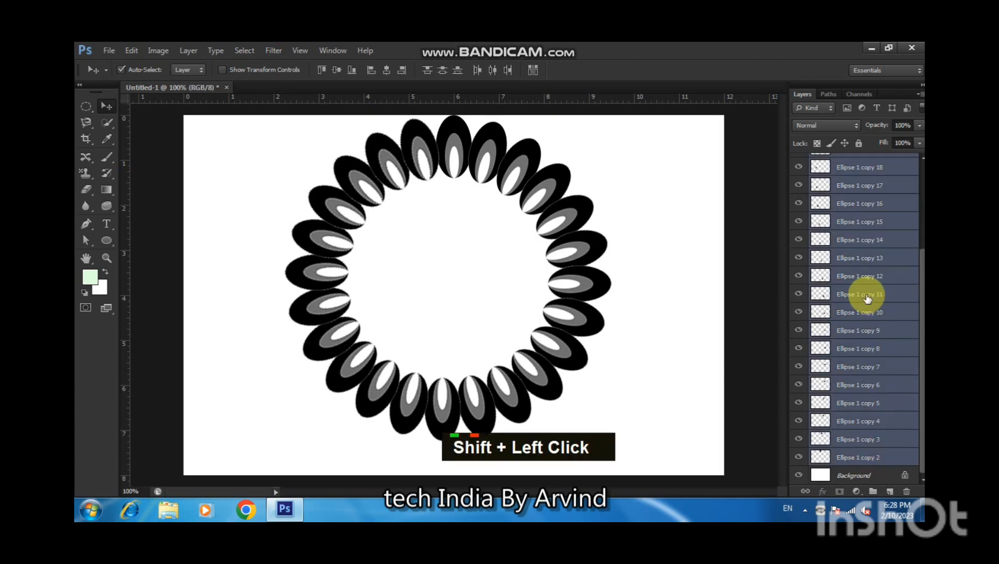
key("ctrl+e")
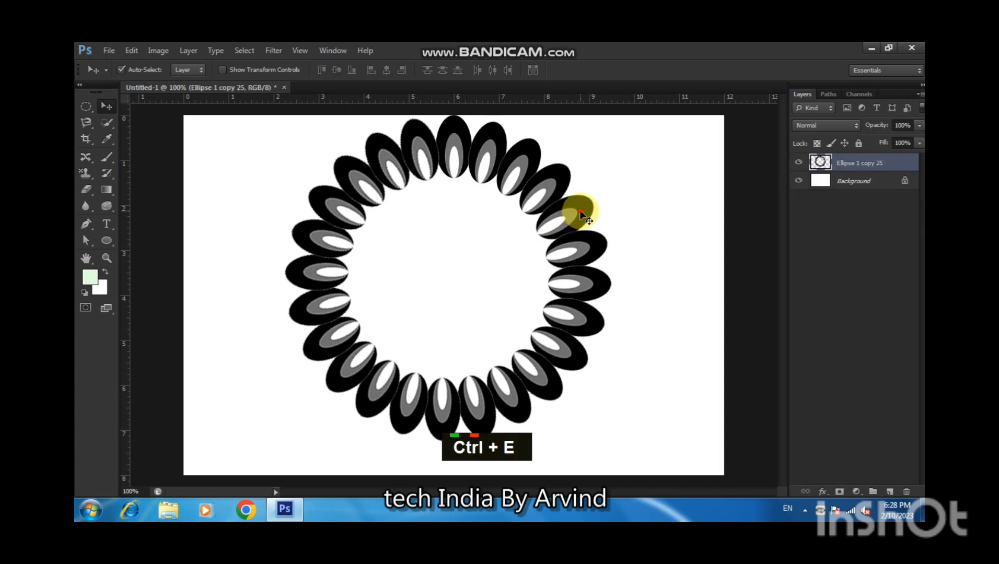
left_click_drag(581, 213, 588, 228)
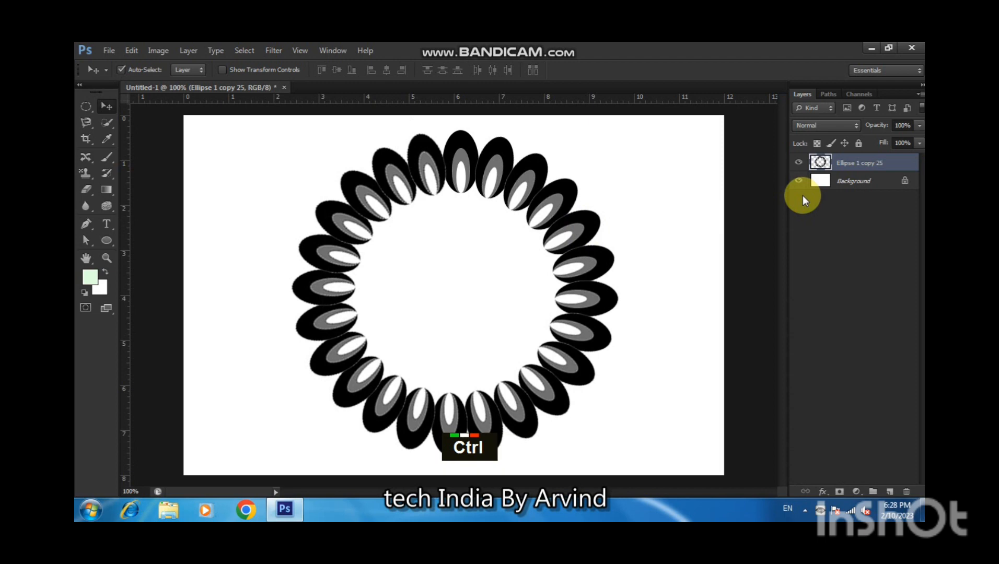
Duplicate the ring and scale the copy to about 74% around its centre, rotated about 8.5°.
key("ctrl+j")
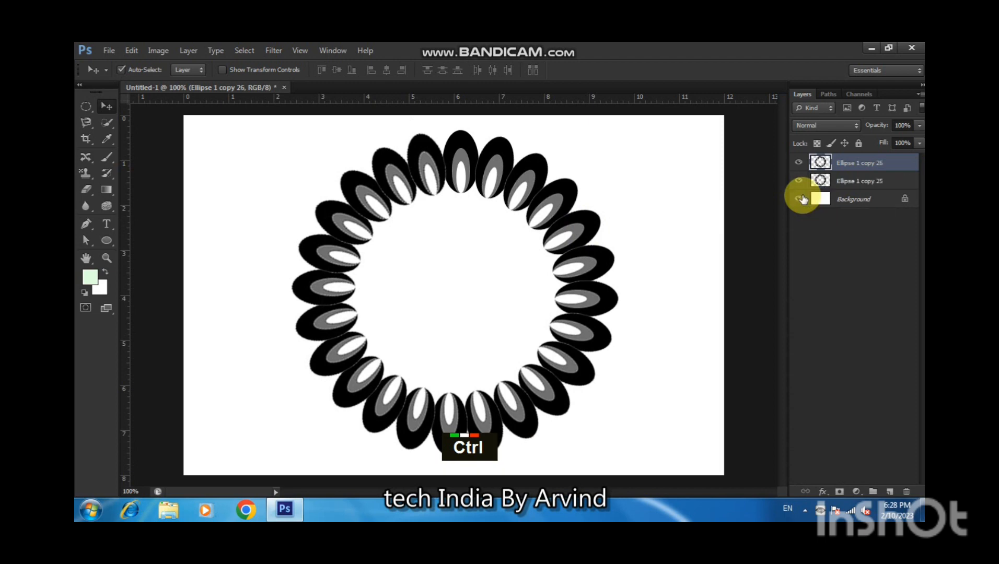
key("ctrl+t")
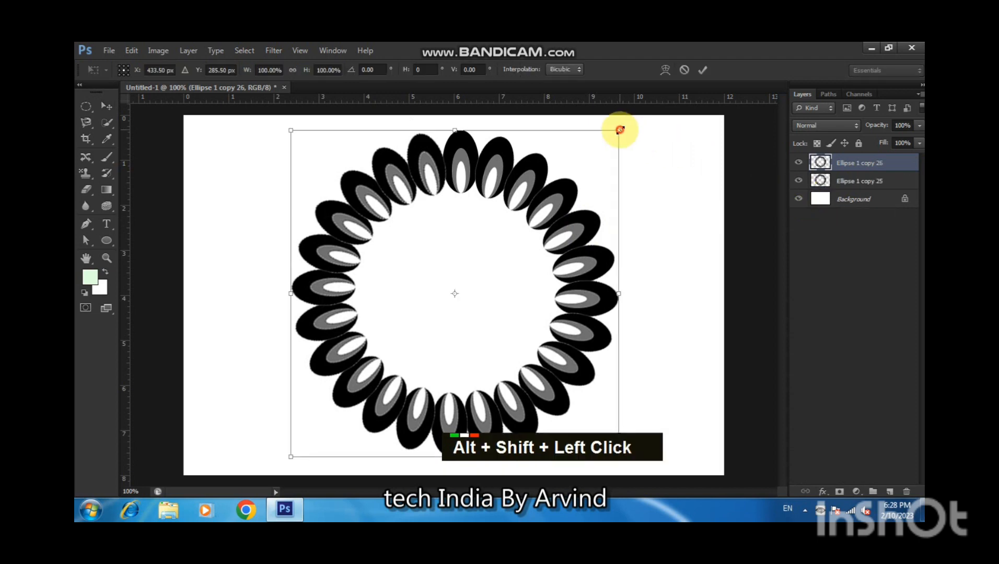
left_click_drag(619, 130, 615, 180)
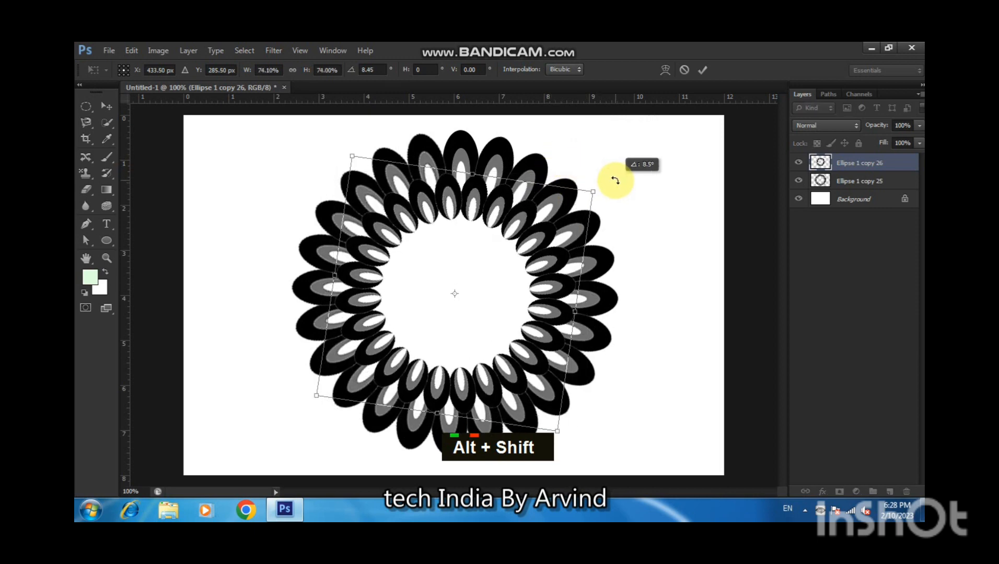
key("Return")
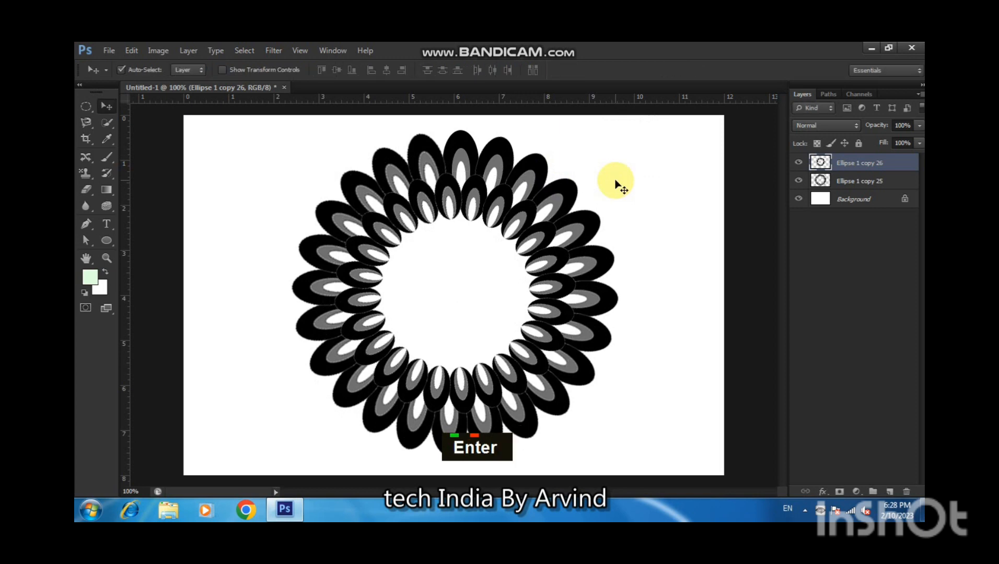
Duplicate the inner ring and scale the new copy to about 78.6% around the centre, rotated about 7.7°.
key("ctrl+j")
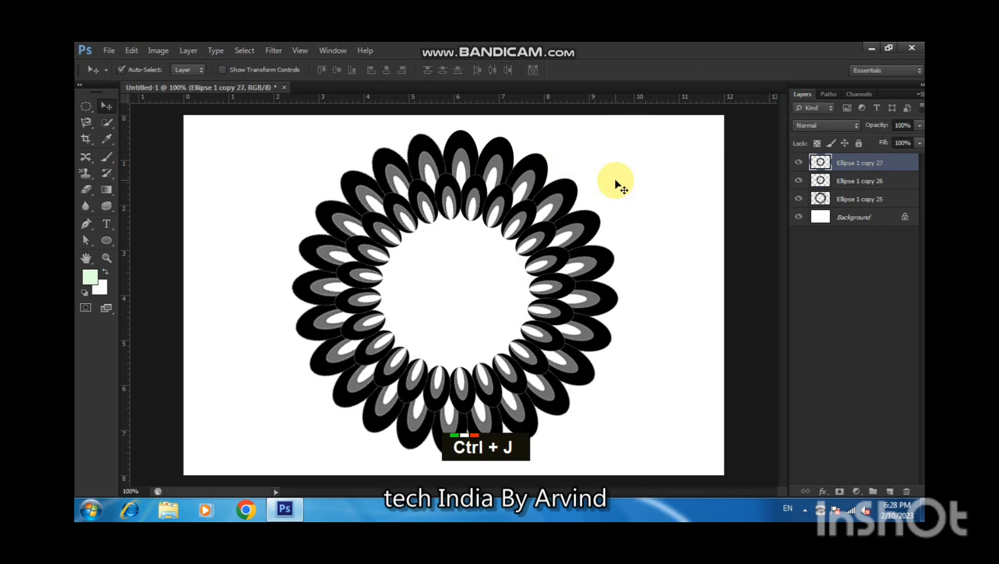
key("ctrl+t")
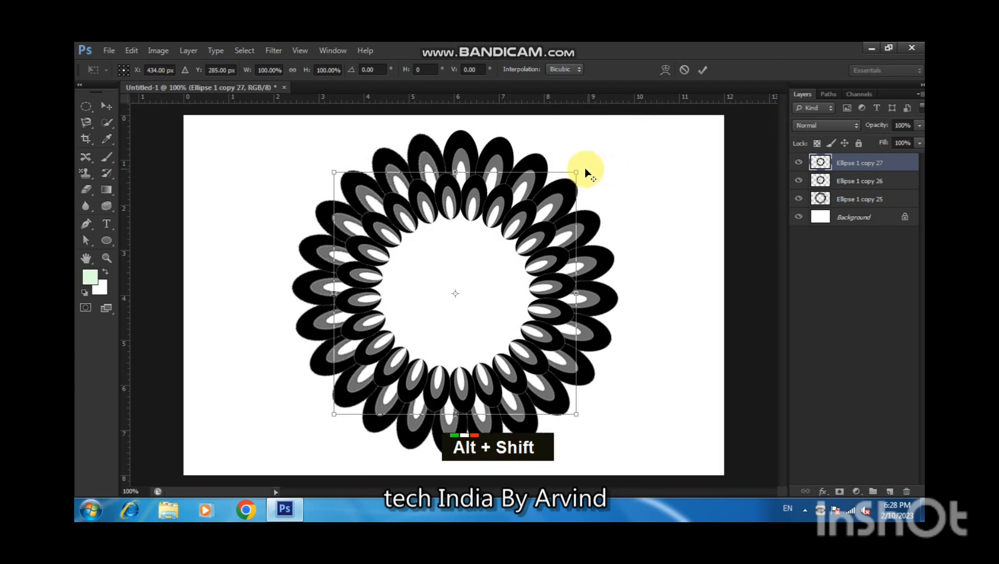
left_click_drag(578, 172, 581, 197)
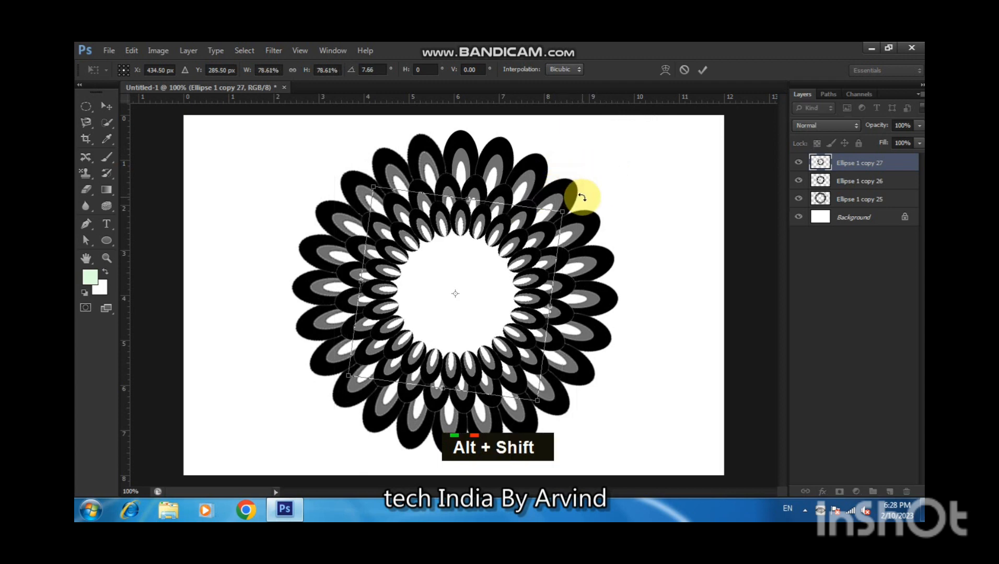
key("Return")
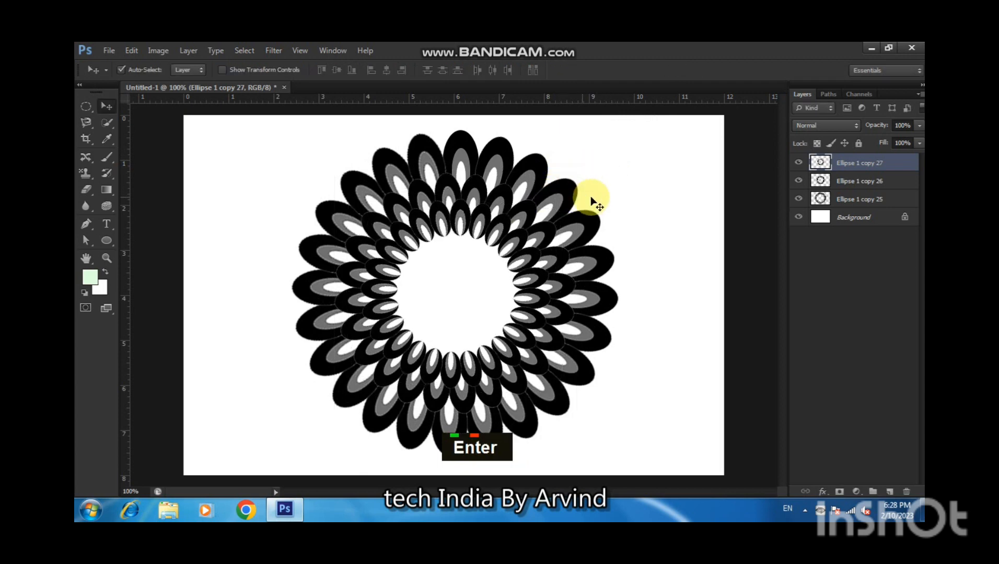
Merge the three ring layers, then duplicate them and scale the copy to about 46% around the centre, rotated about 10.5°.
left_click(876, 204, "shift")
key("ctrl+e")
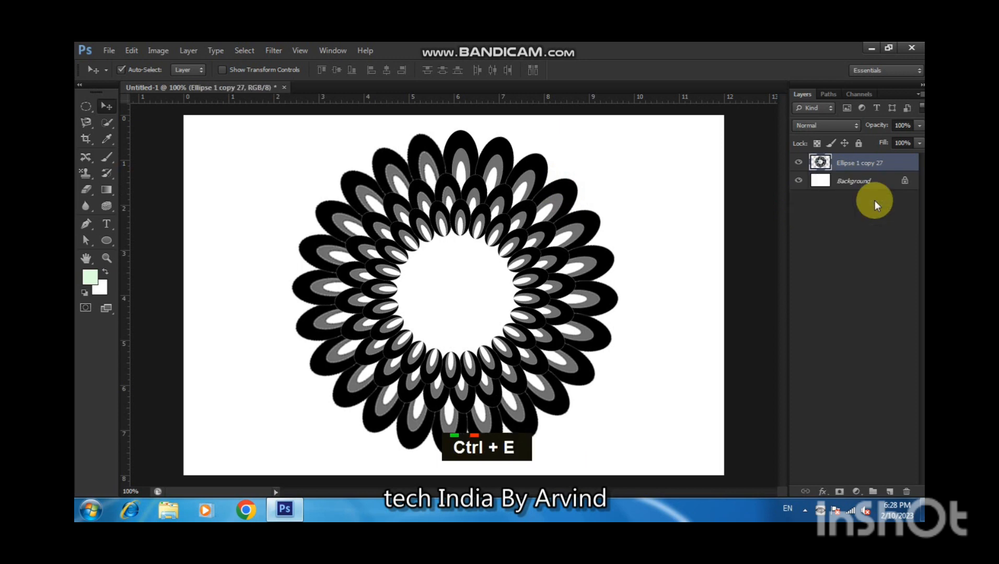
key("ctrl+j")
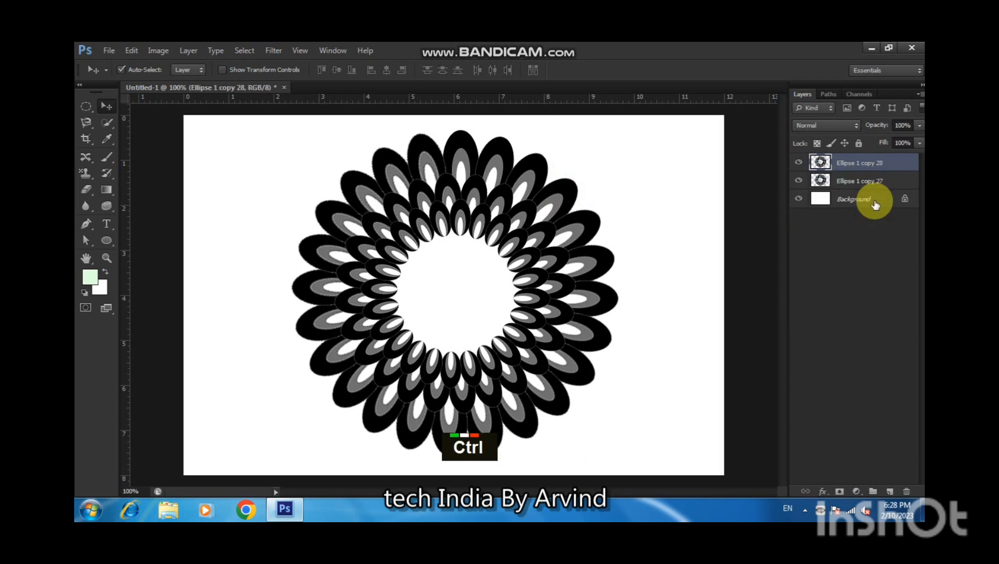
key("ctrl+t")
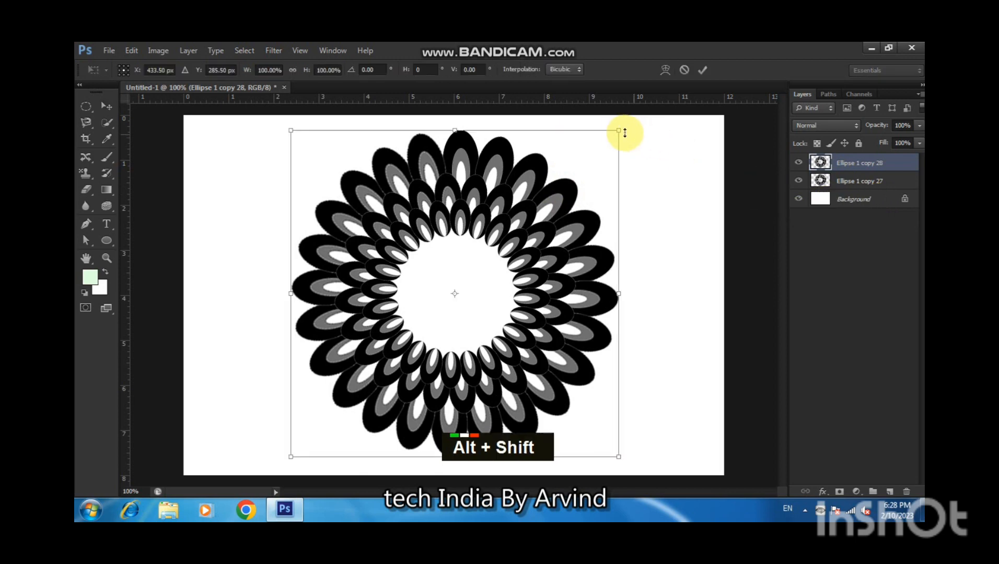
left_click_drag(618, 131, 564, 223)
key("ctrl+z")
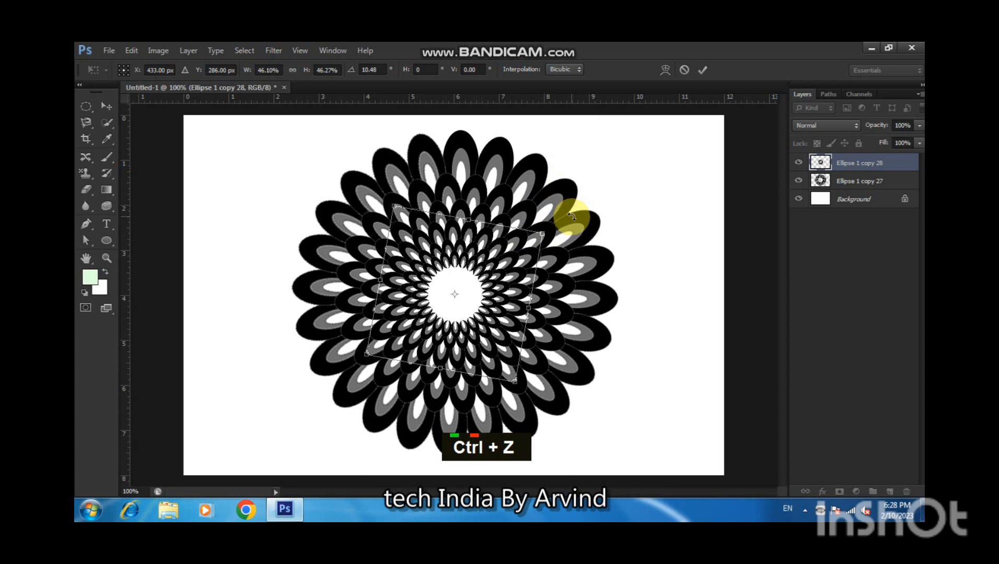
key("Return")
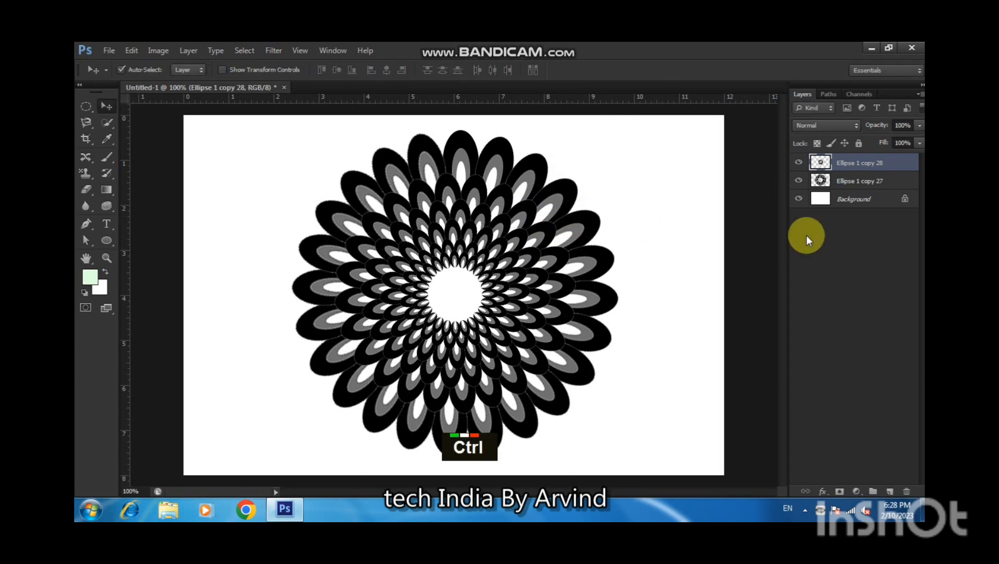
Duplicate the innermost ring and scale the copy to about 44% around the centre, rotated about 7.8°.
key("ctrl+j")
key("ctrl+t")
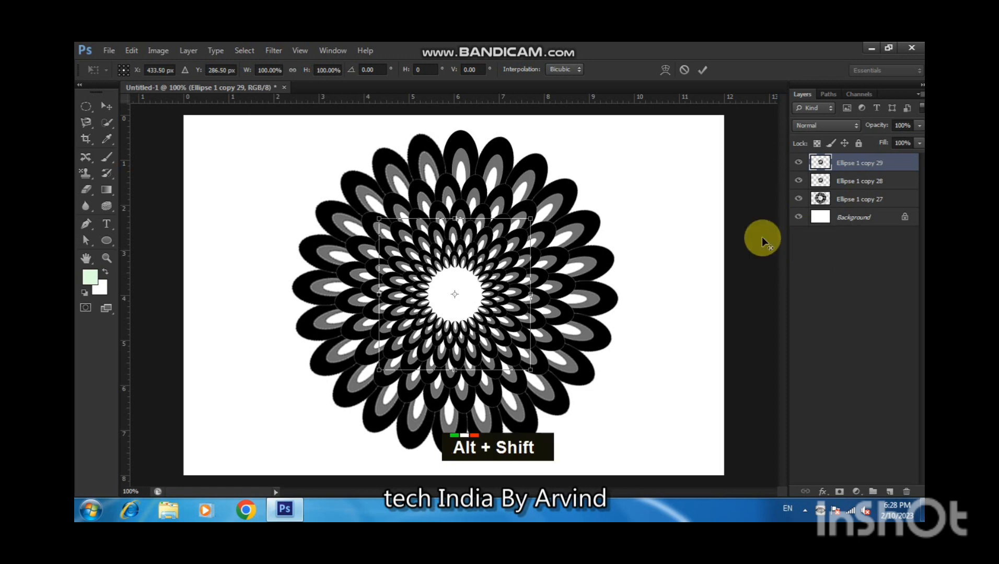
left_click_drag(530, 218, 518, 249)
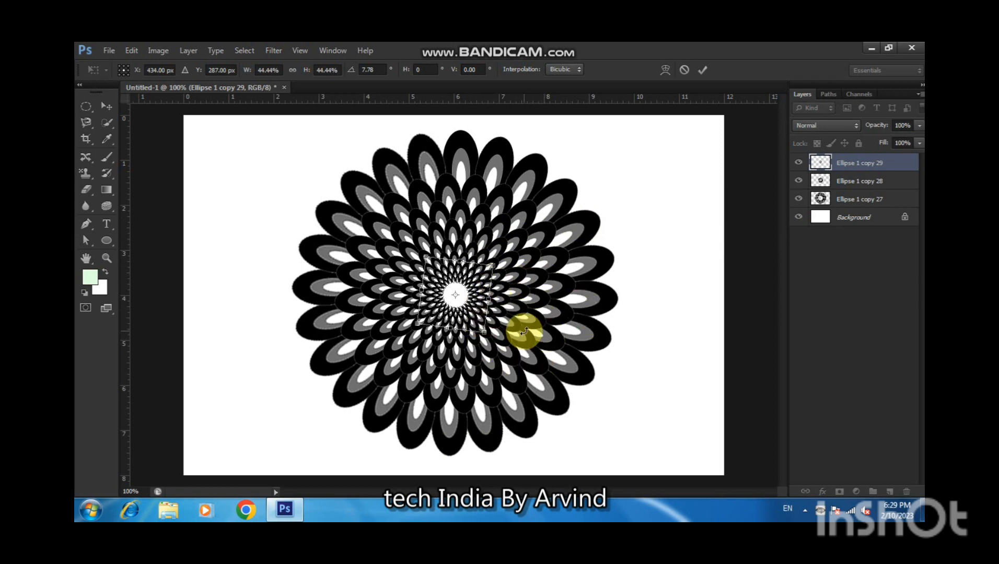
key("Return")
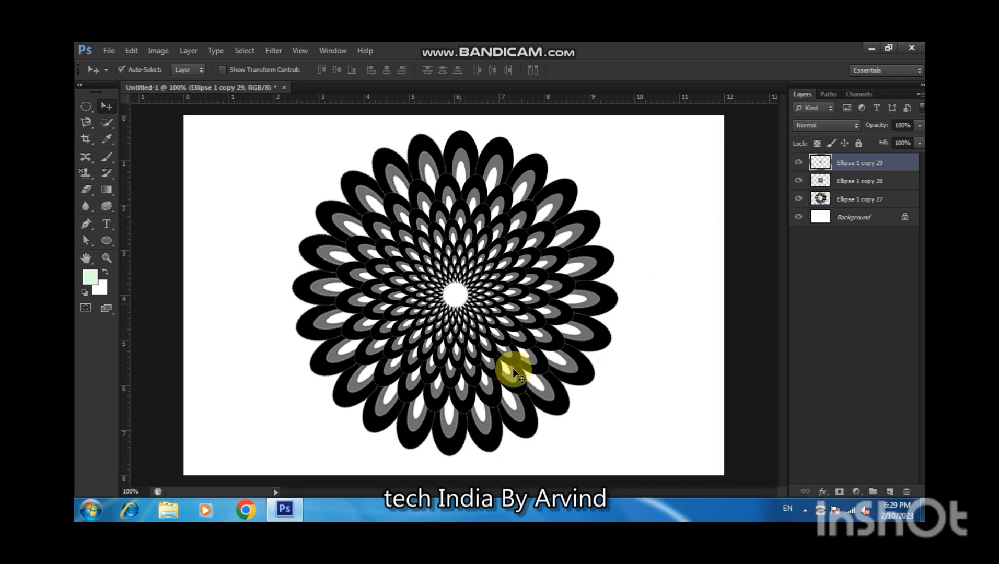
Create a new empty layer and place it beneath the ellipse layers, just above the background.
left_click(691, 230)
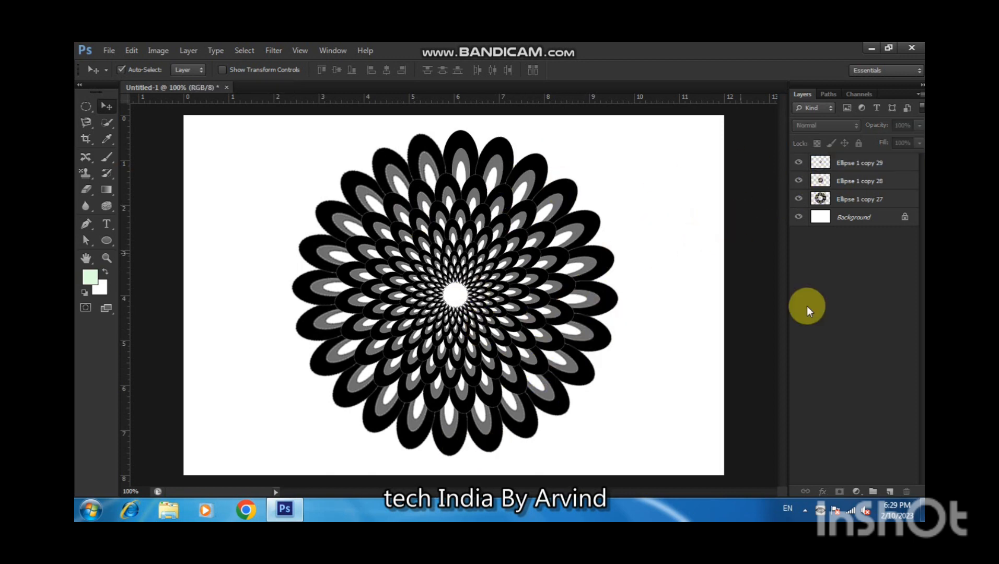
left_click(890, 492)
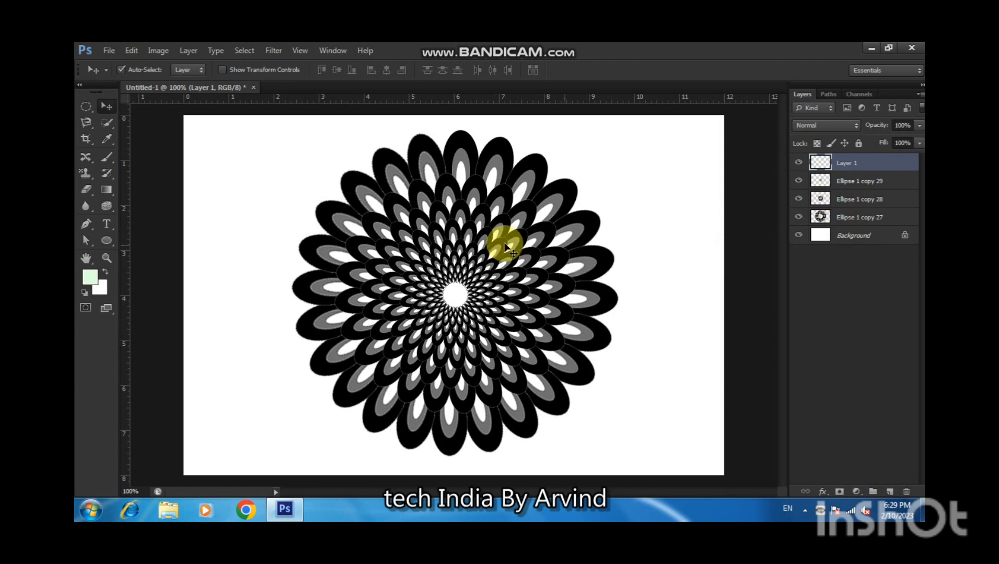
left_click_drag(852, 166, 849, 226)
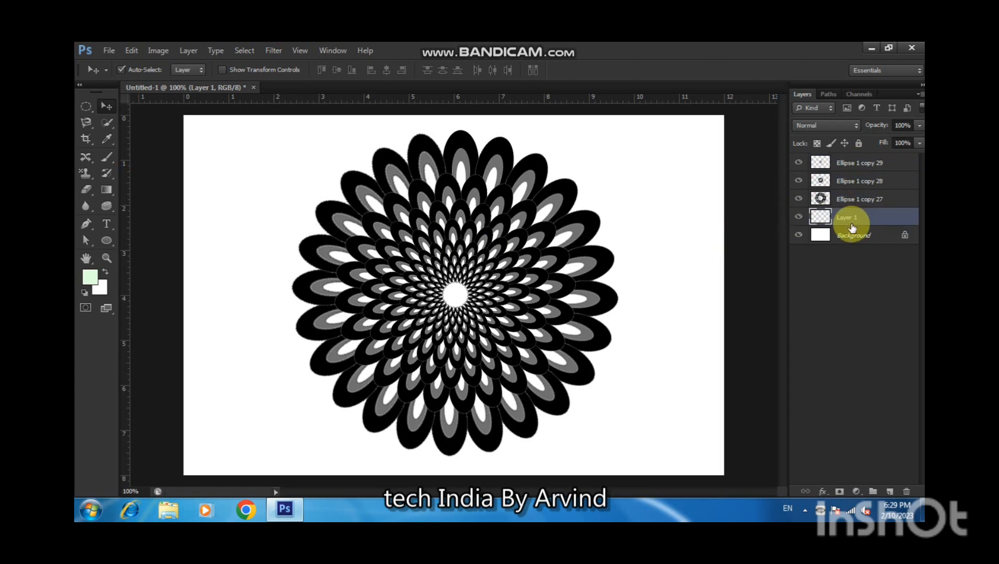
Fill the new layer with a reversed radial gradient dragged from the ring's centre out to the canvas corner.
left_click(112, 192)
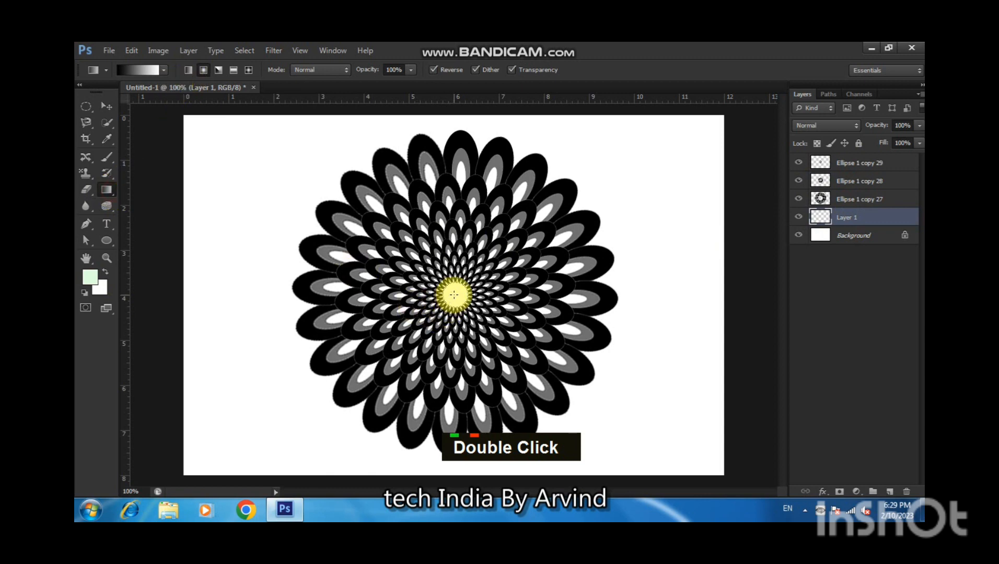
left_click_drag(454, 295, 651, 428)
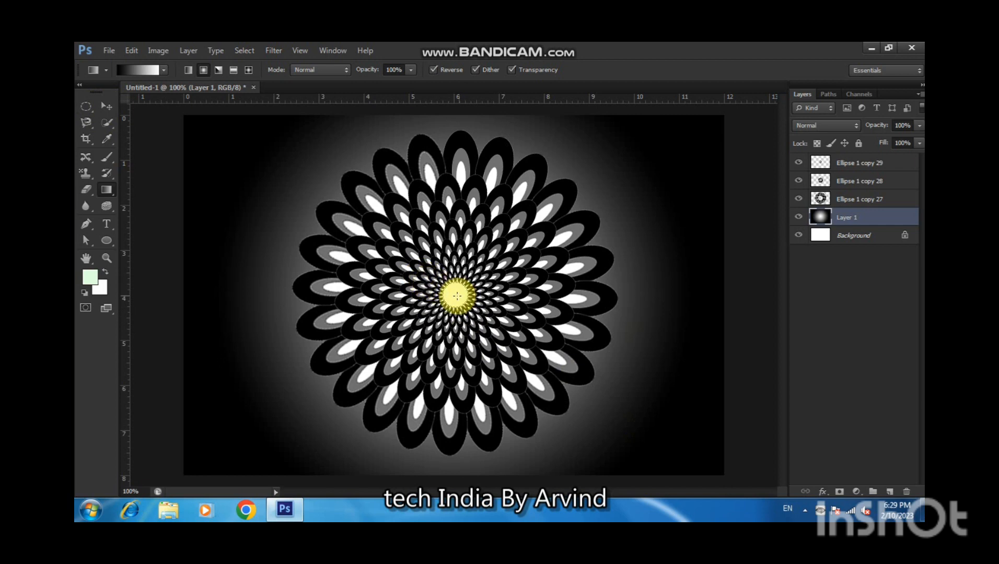
left_click_drag(457, 296, 758, 493)
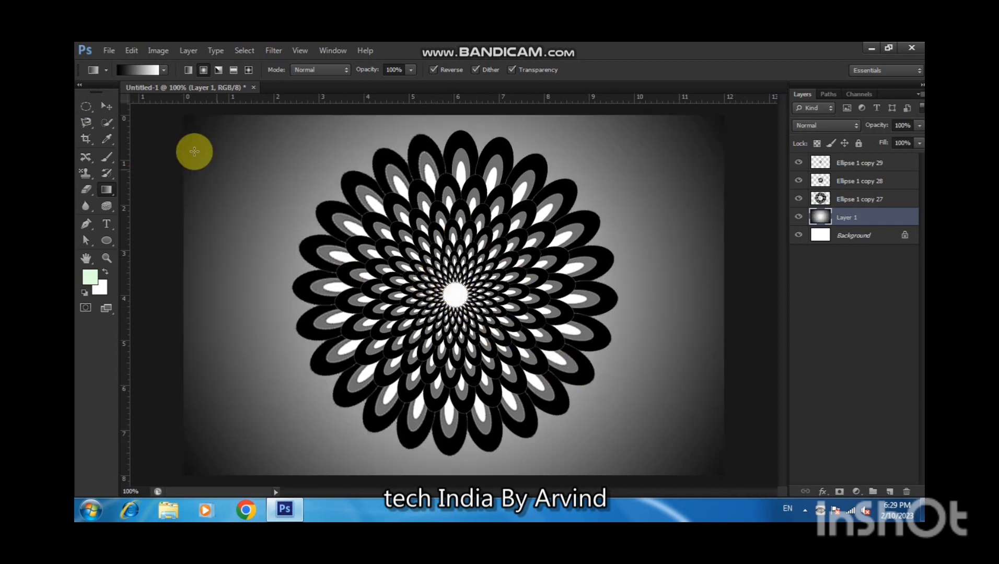
left_click(106, 106)
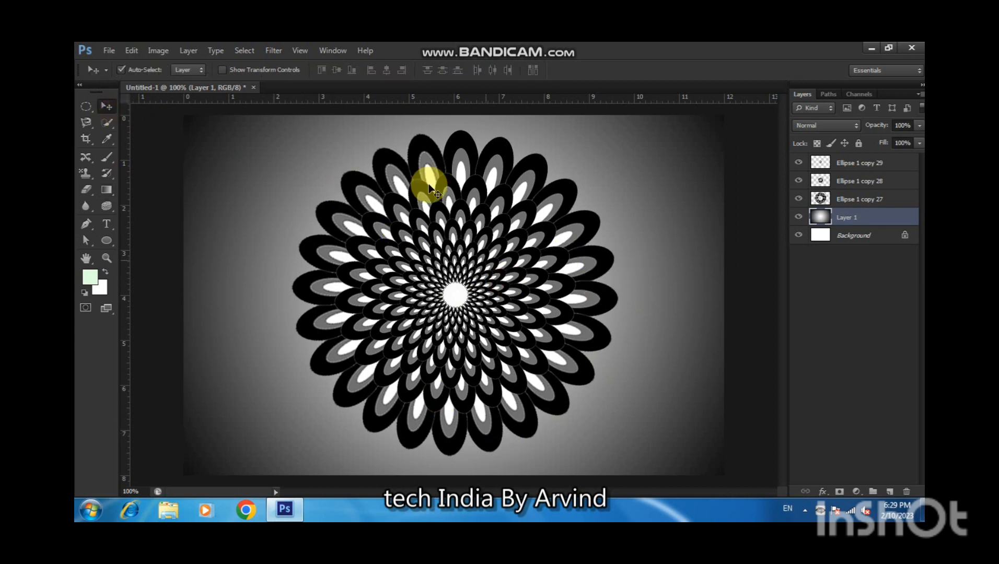